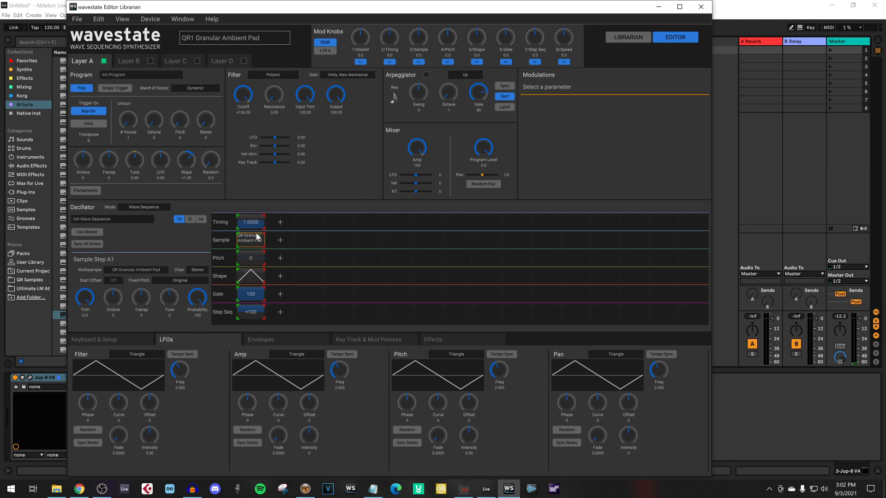
left_click_drag(337, 15, 358, 16)
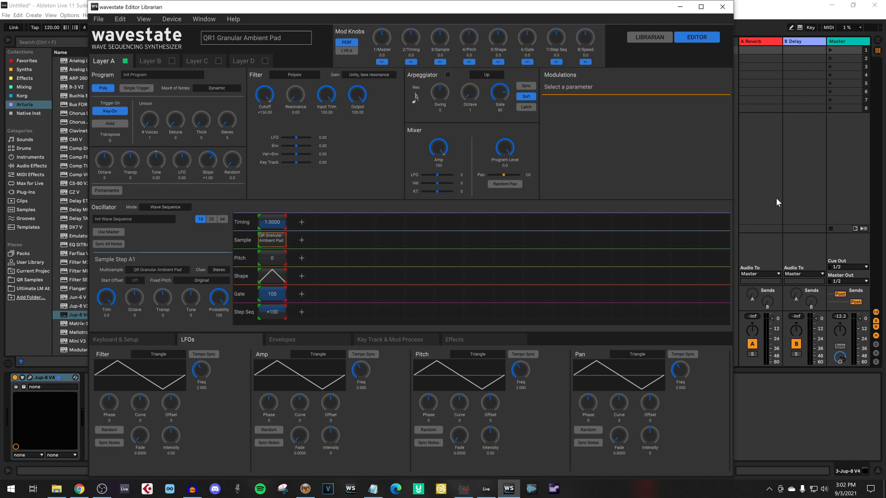
left_click(760, 171)
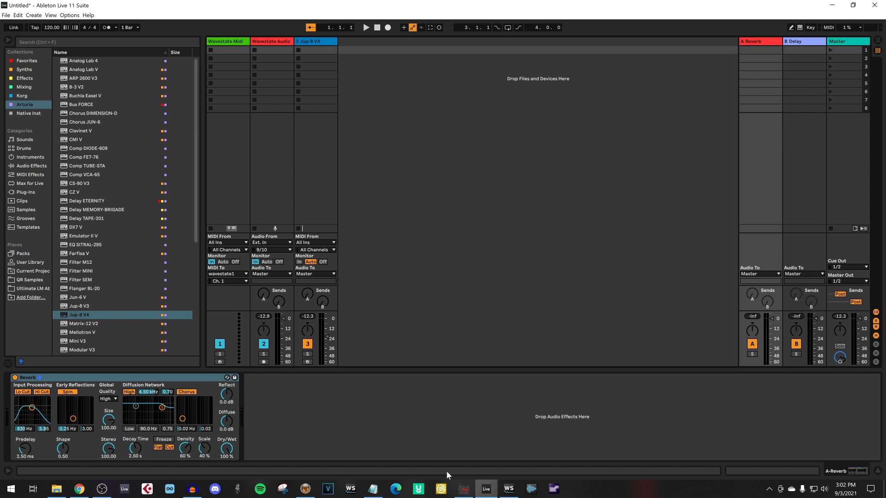
left_click(509, 489)
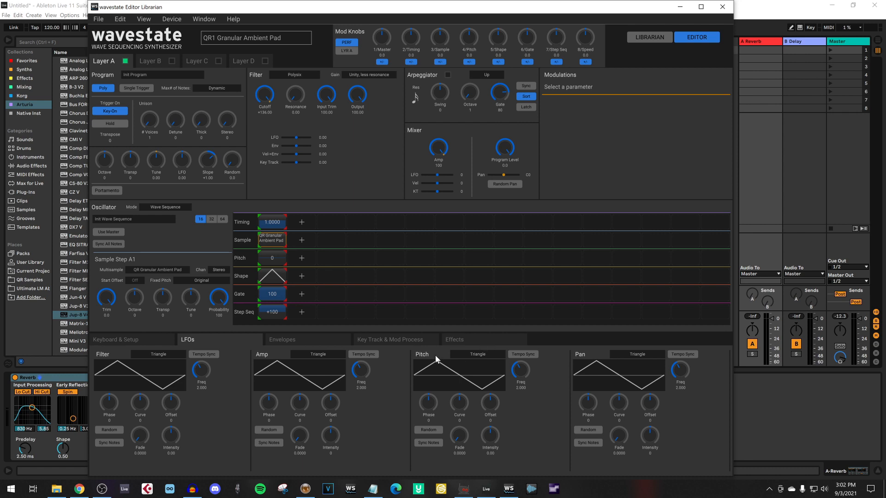
- Assign the user multisample QR Granular Ambient Pad to the first sample step of Layer A
left_click(272, 243)
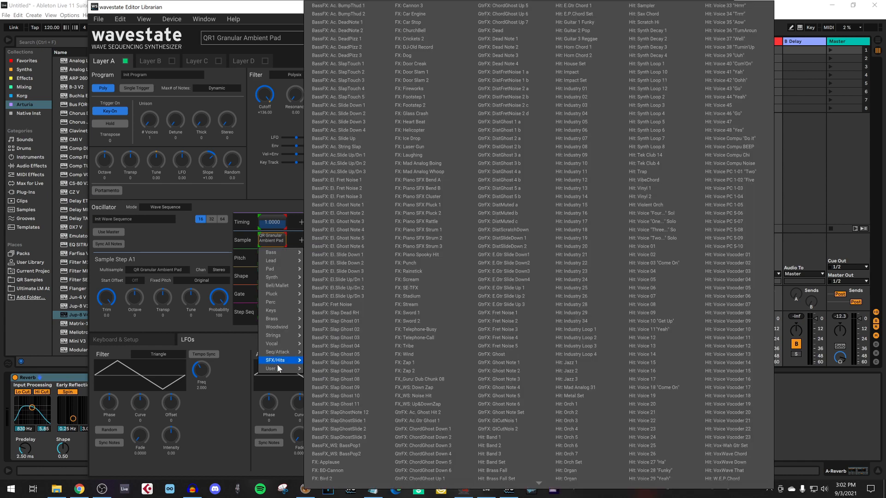
mouse_move(279, 368)
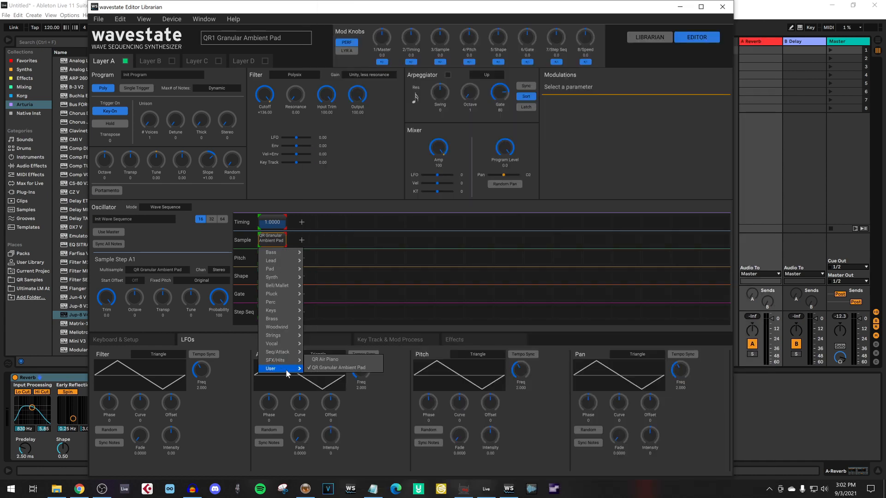
left_click(344, 368)
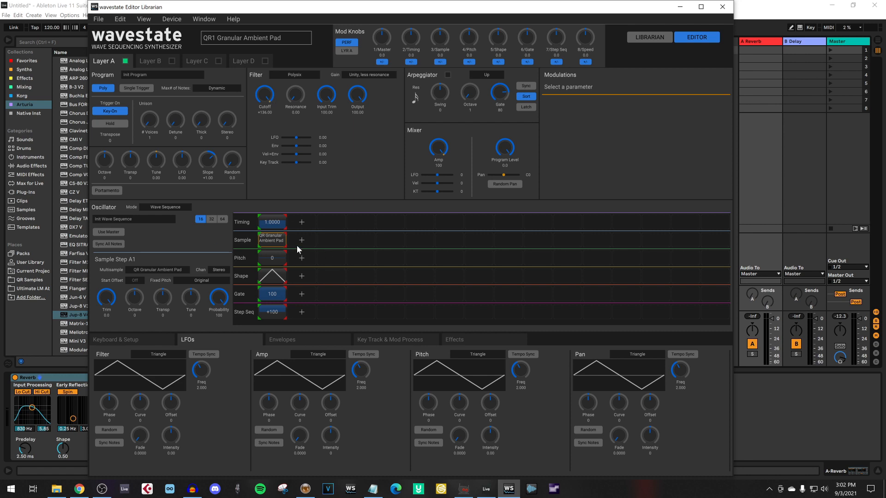
- Lower Layer A's filter cutoff to +74.56 and raise the amount of LFO modulation on the filter
left_click_drag(262, 96, 270, 137)
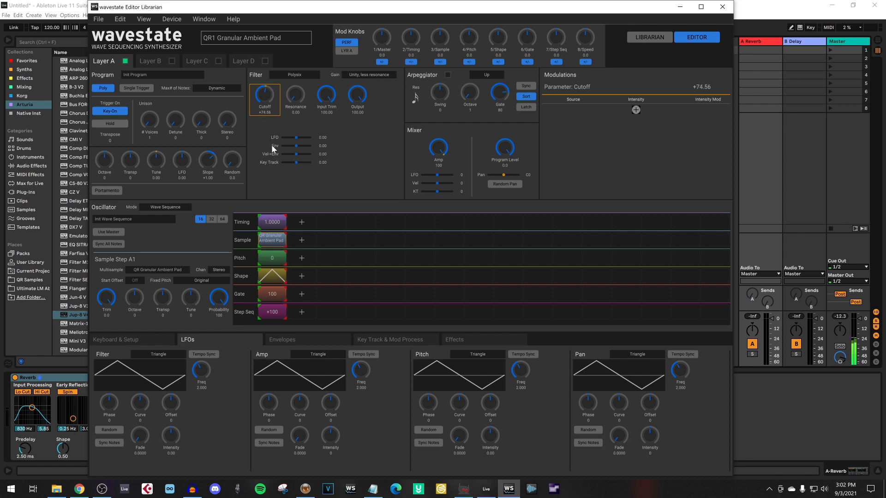
left_click_drag(297, 137, 303, 140)
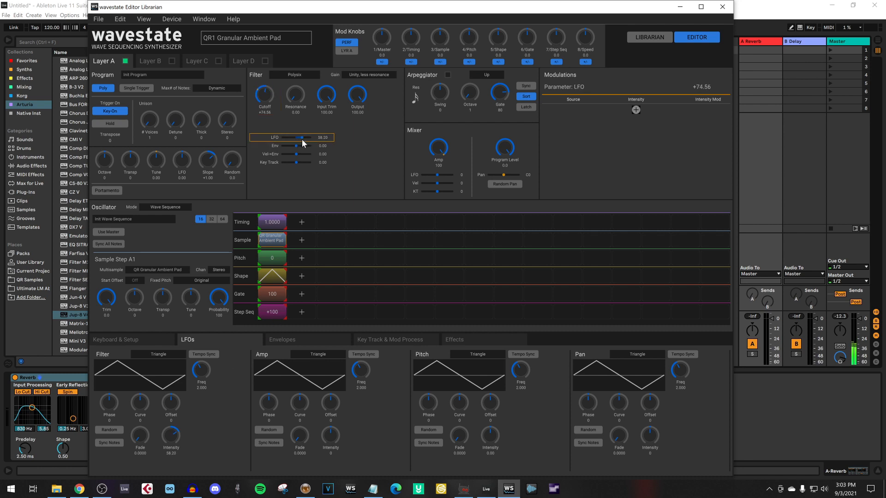
- Tempo-sync the filter LFO to a whole note with a multiplier of 4 and reduce its intensity to 8.22
left_click(206, 352)
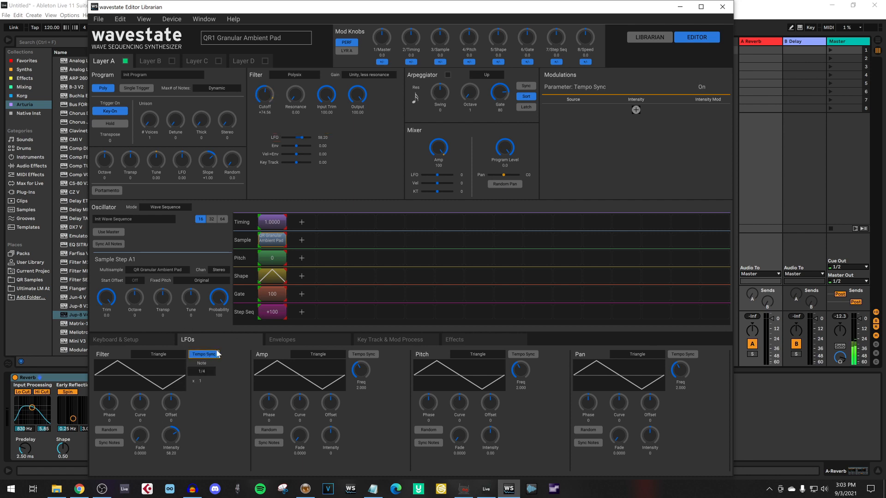
left_click(203, 372)
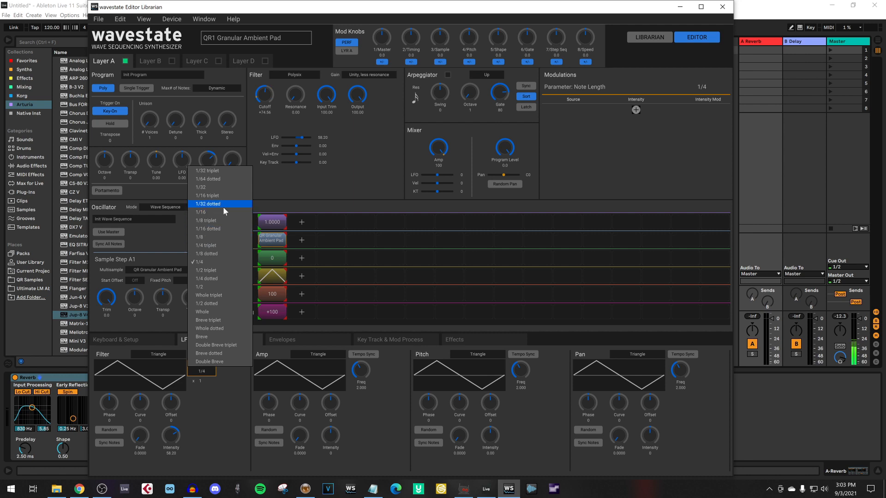
left_click(217, 311)
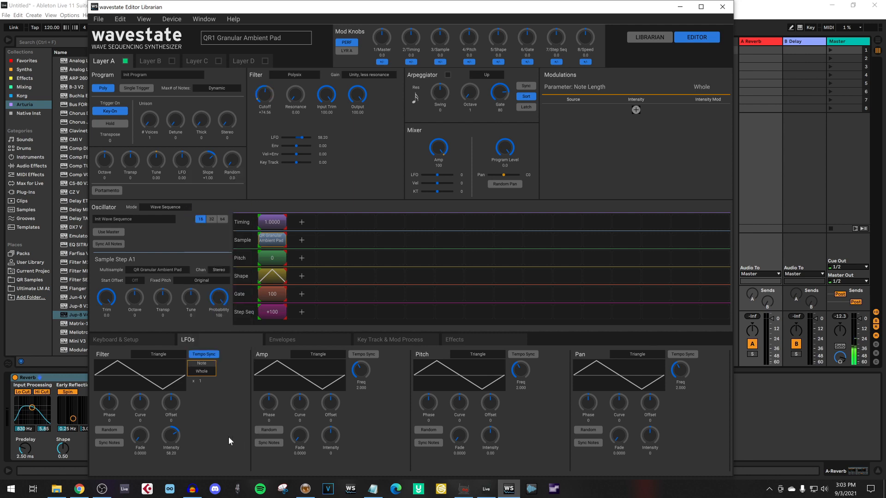
left_click(201, 382)
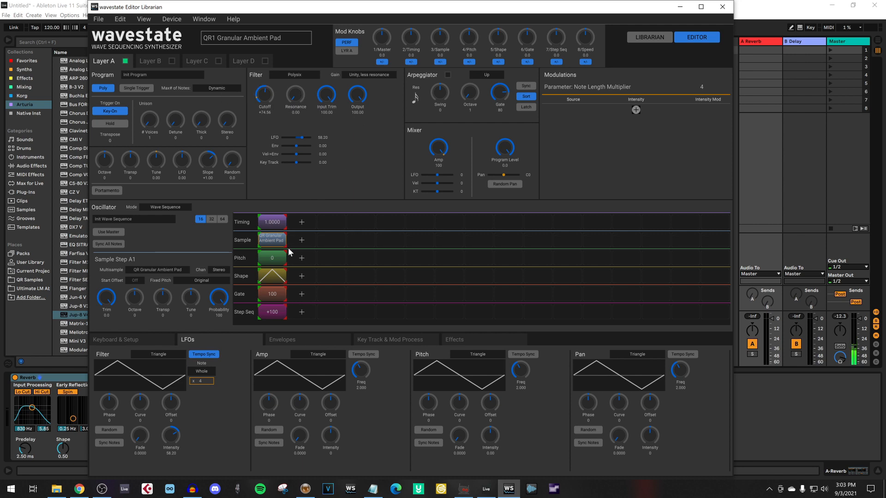
left_click_drag(169, 442, 174, 463)
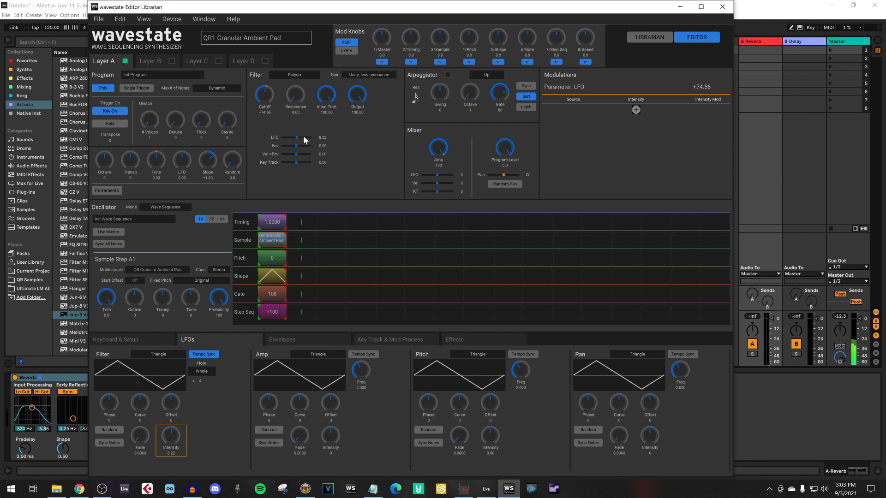
- Try a filter resonance of 68 and return it to 0
mouse_move(303, 135)
left_click_drag(298, 112, 287, 25)
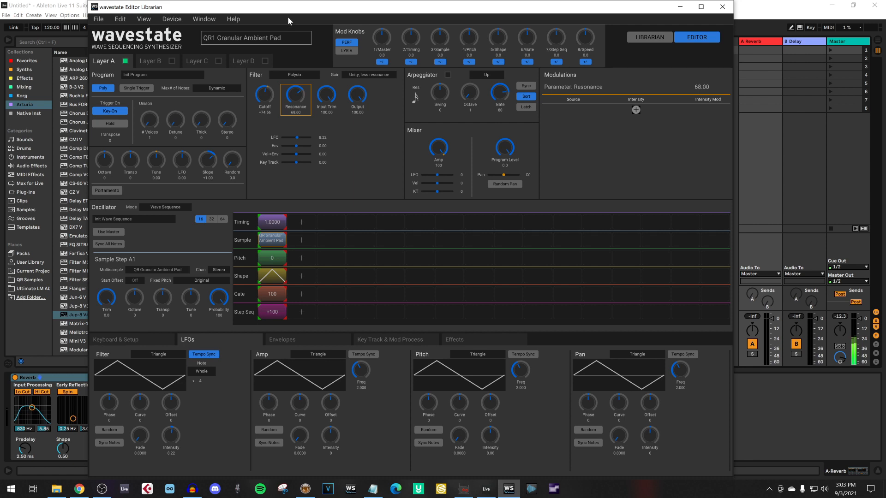
left_click_drag(287, 23, 294, 102)
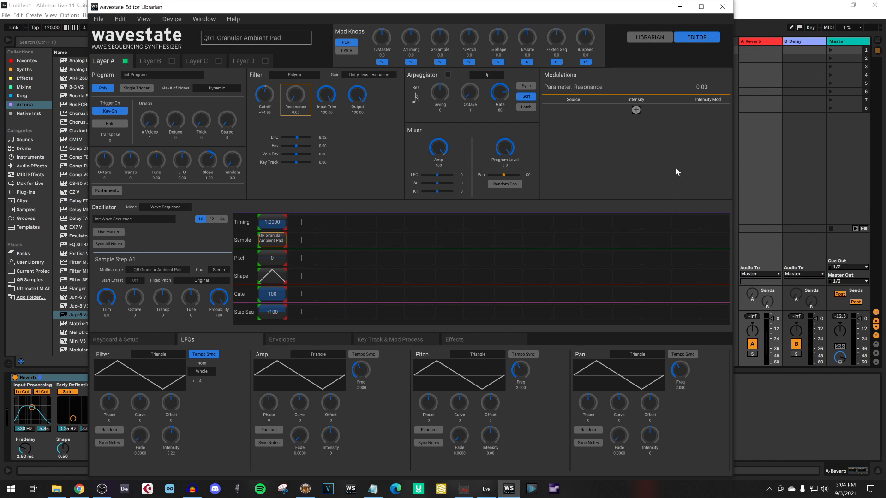
- Switch to Ableton Live, arm the Jup-8 V4 track and examine the QR Ambient Lead preset in its plug-in editor
left_click(798, 152)
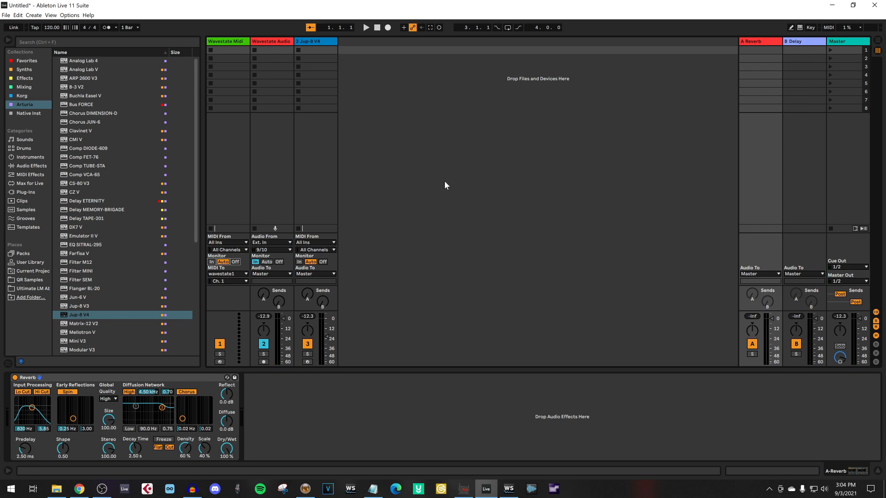
left_click(308, 179)
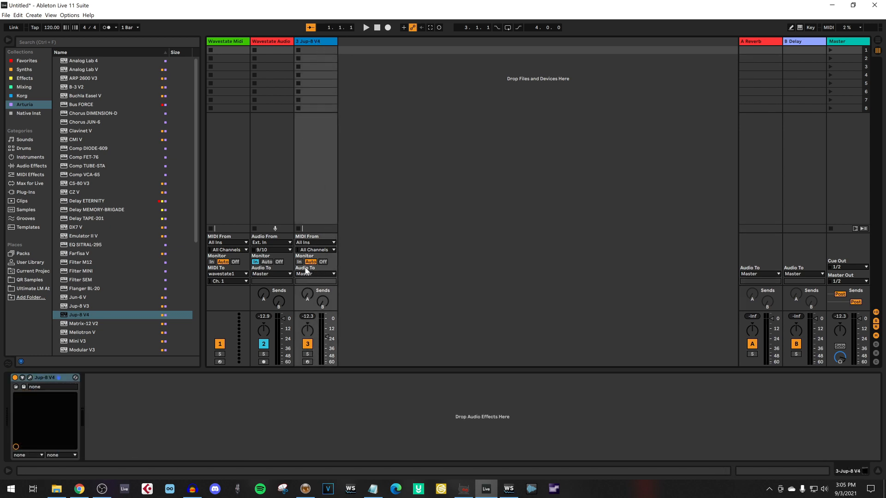
left_click(307, 362)
left_click(32, 377)
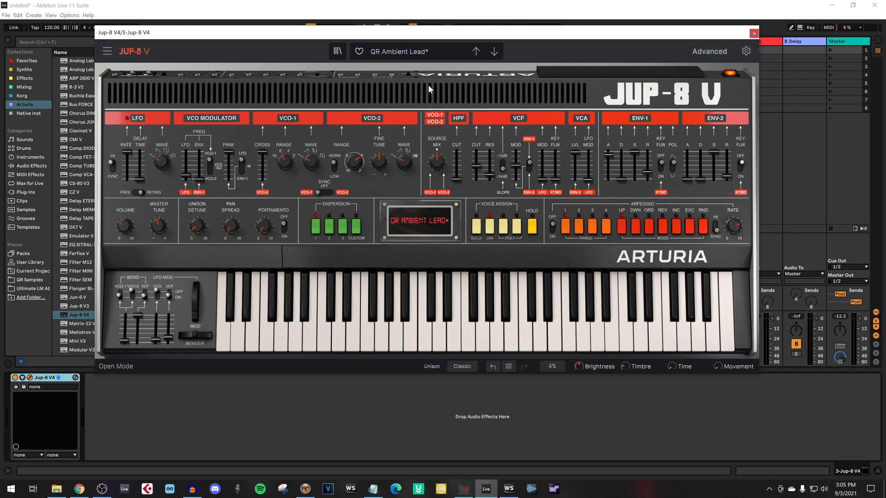
left_click(753, 34)
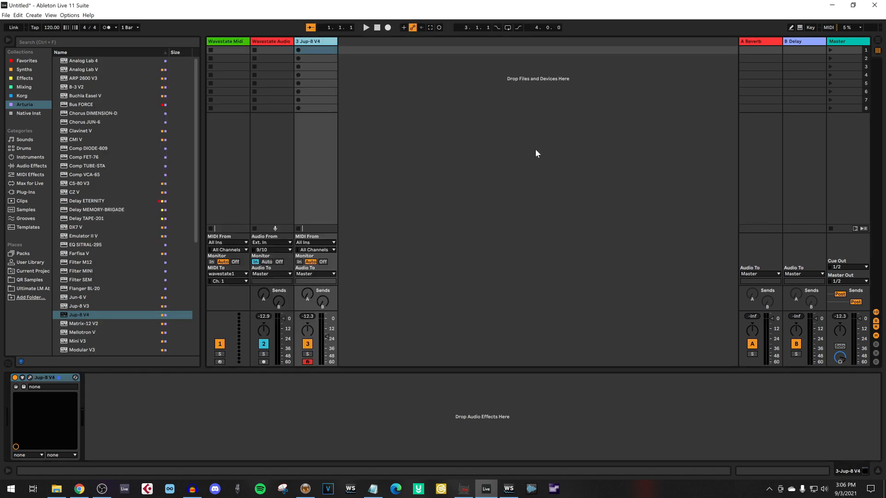
- Delete the Jup-8 V4 track from the Live set and switch to SampleRobot 6 Pro
key("Delete")
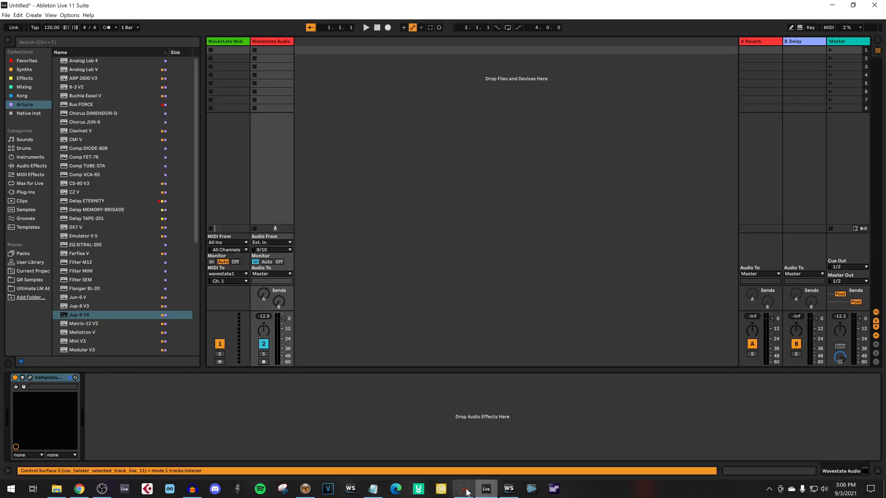
left_click(464, 489)
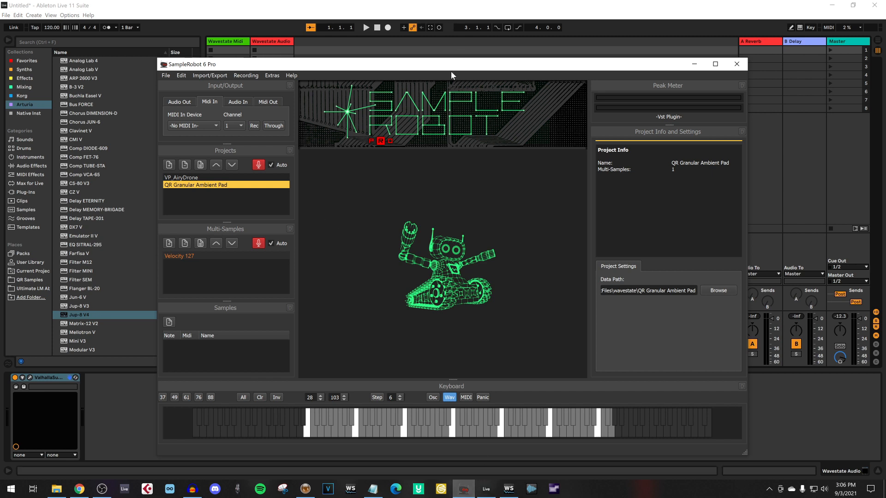
left_click_drag(451, 69, 447, 25)
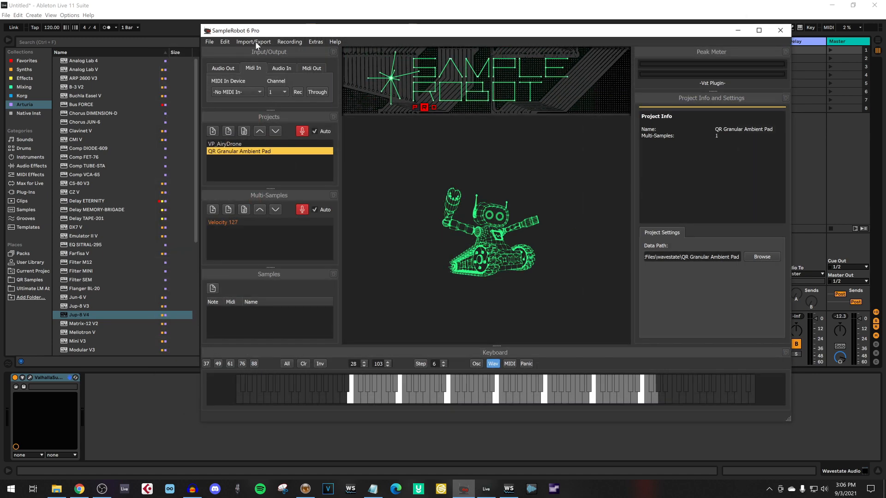
- Open SampleRobot's VST plug-in loader, choose Jup-8 V4.dll from the VstPlugins folder and move the loader clear of the main window
left_click(283, 42)
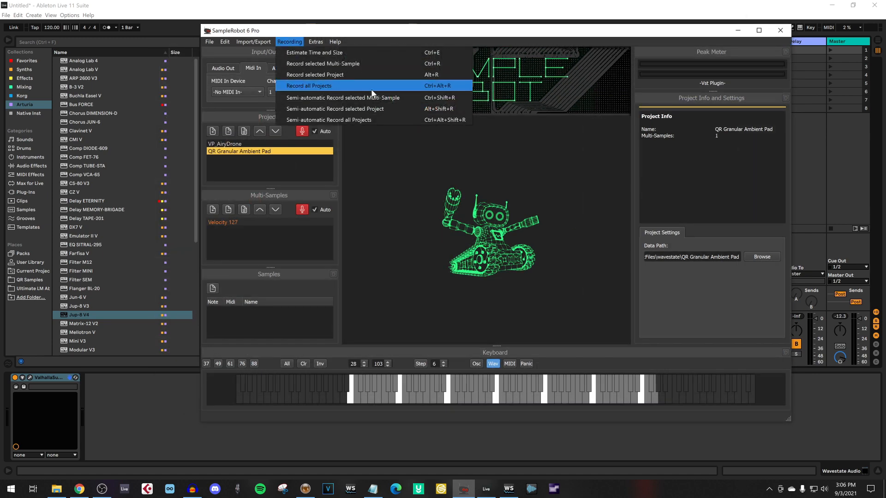
left_click(290, 41)
left_click(315, 41)
left_click(351, 76)
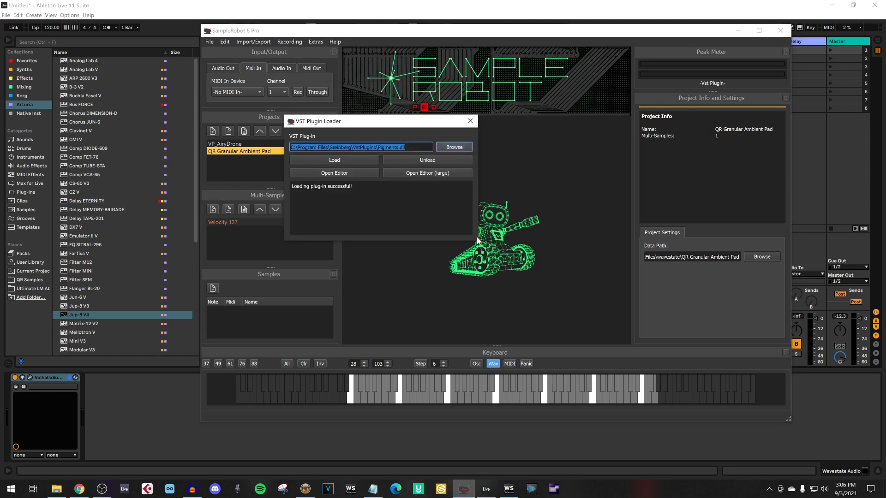
left_click(454, 147)
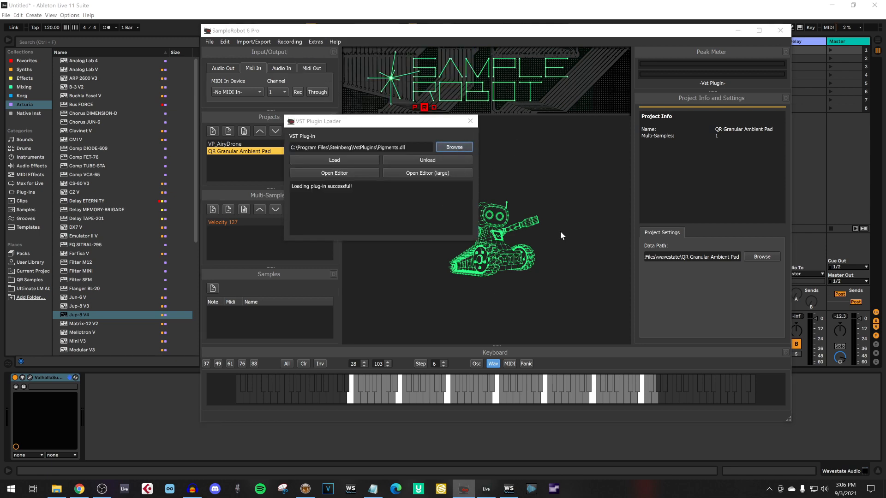
scroll(449, 265, "down", 15)
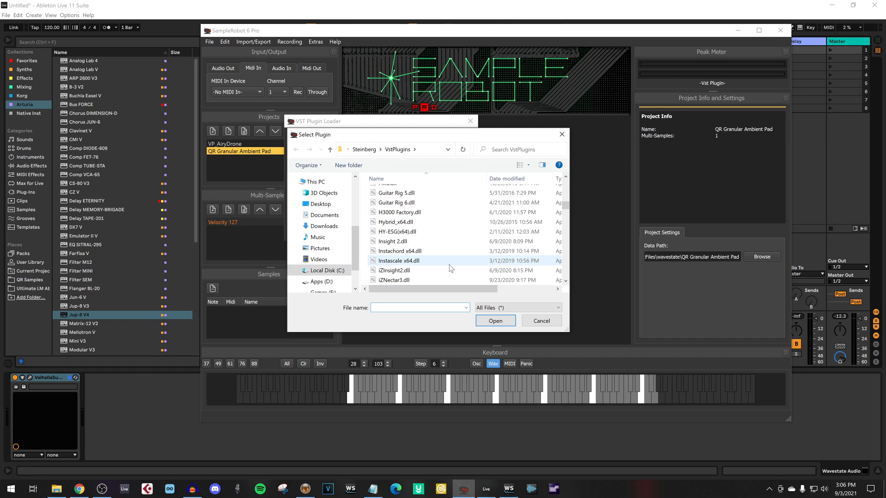
scroll(449, 267, "down", 10)
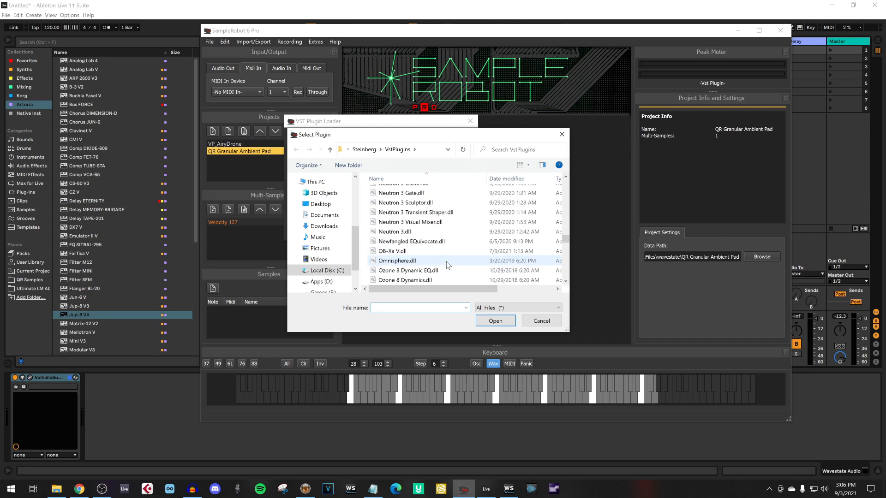
scroll(444, 258, "up", 3)
scroll(442, 256, "down", 2)
left_click(397, 212)
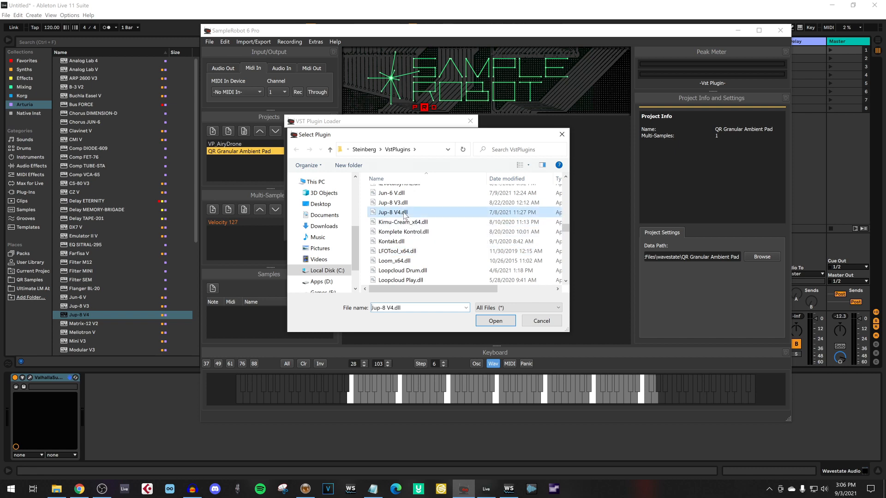
left_click(492, 318)
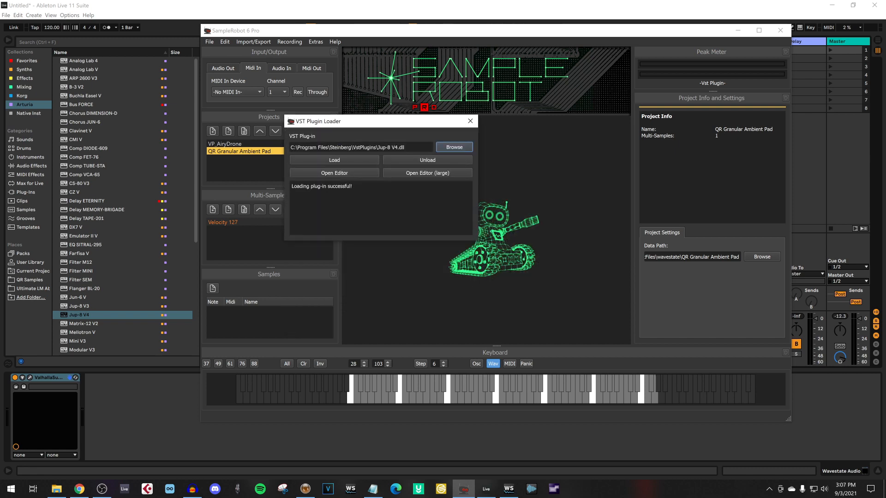
left_click_drag(400, 124, 773, 335)
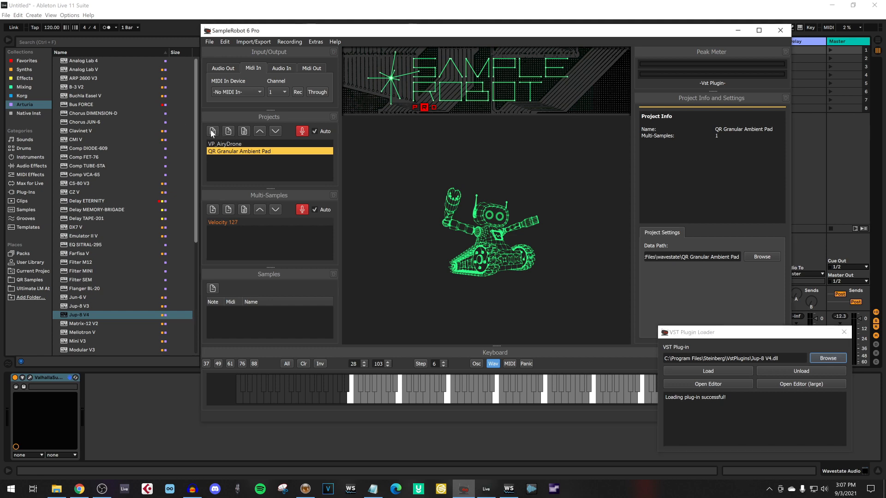
- Start a new project with the Project Wizard, continue past the recording mode and name the project "QR Ambient Lead JP-8"
left_click(209, 41)
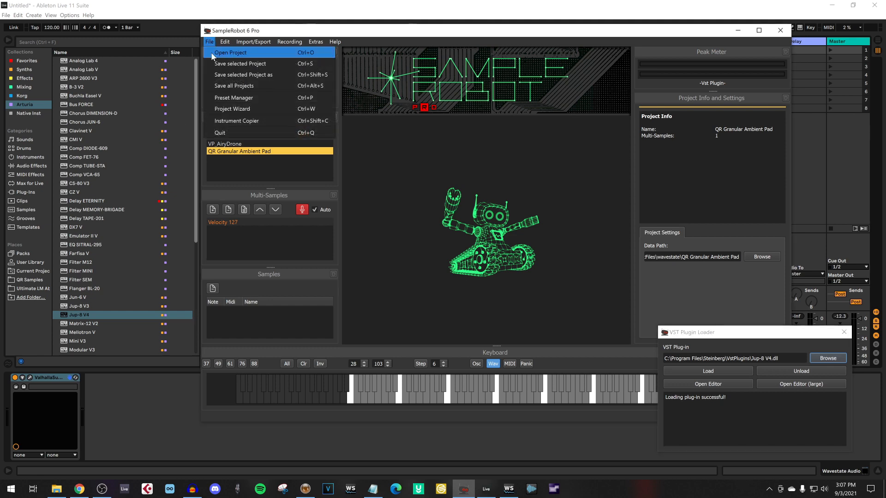
left_click(273, 110)
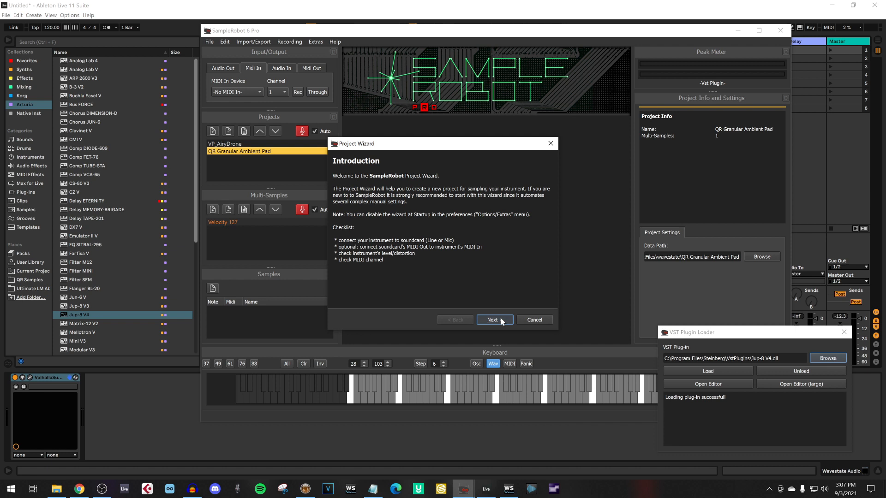
left_click(495, 320)
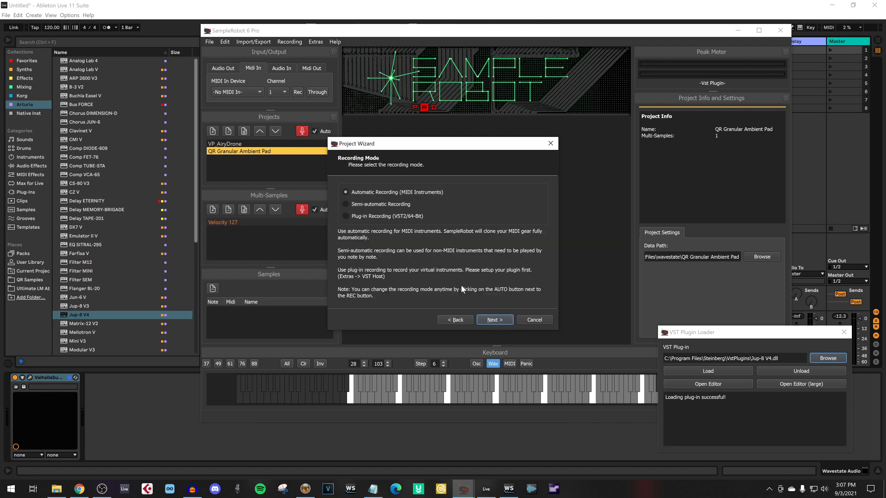
left_click(494, 320)
double_click(396, 188)
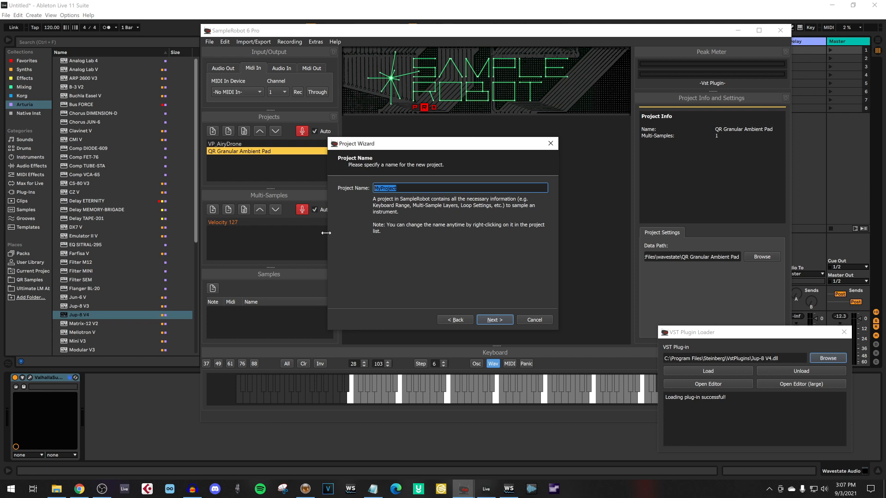
type("QR Ambient Lead JP-8")
left_click(492, 320)
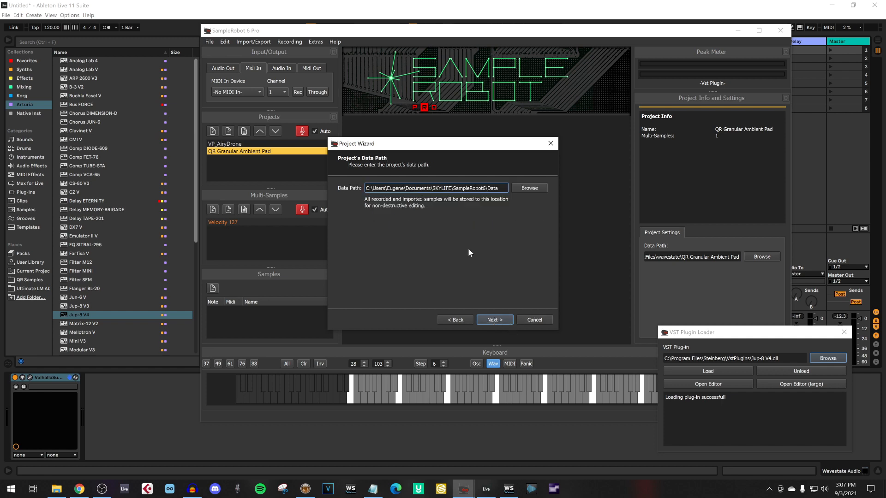
- Browse for the project's data path to the wavestate folder under QR Sound Design\SampleRobotFiles on the Apps (D:) drive
left_click(526, 190)
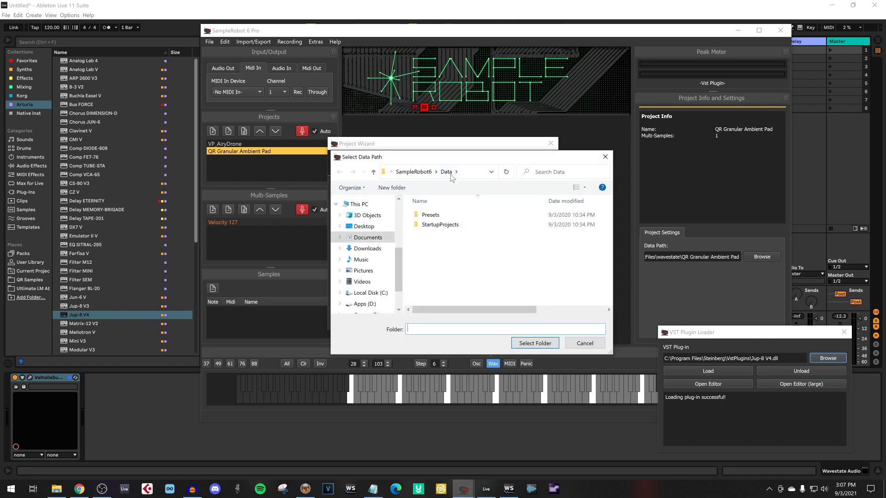
left_click(362, 303)
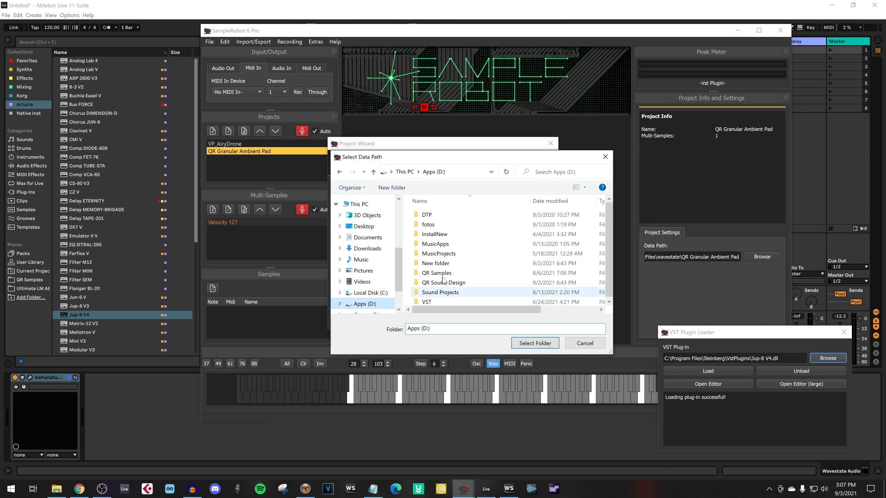
double_click(473, 283)
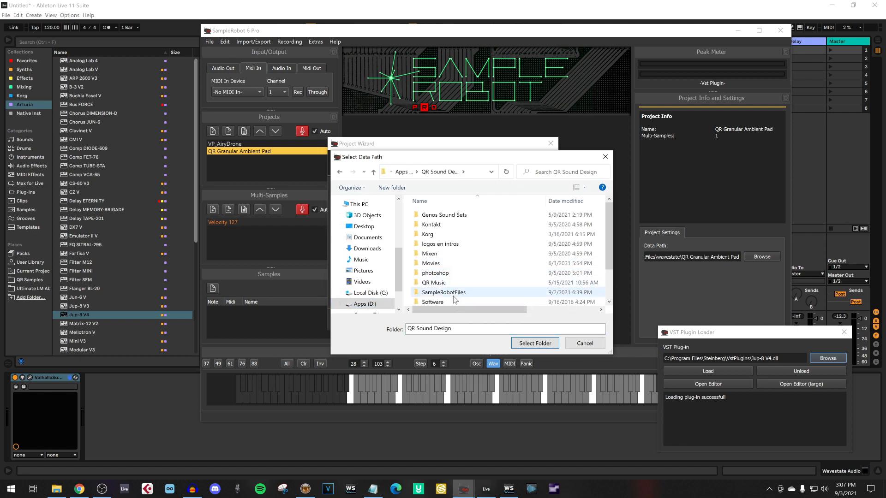
double_click(454, 296)
double_click(447, 254)
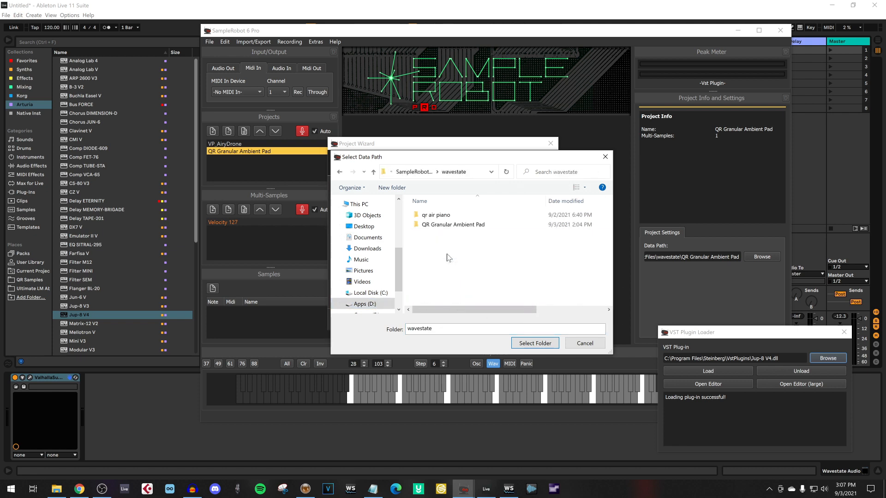
- Create a folder named "QR Ambient Lead JP8" inside wavestate, select it as the project's data path and continue the wizard
left_click(392, 187)
type("QR Ambient Lead")
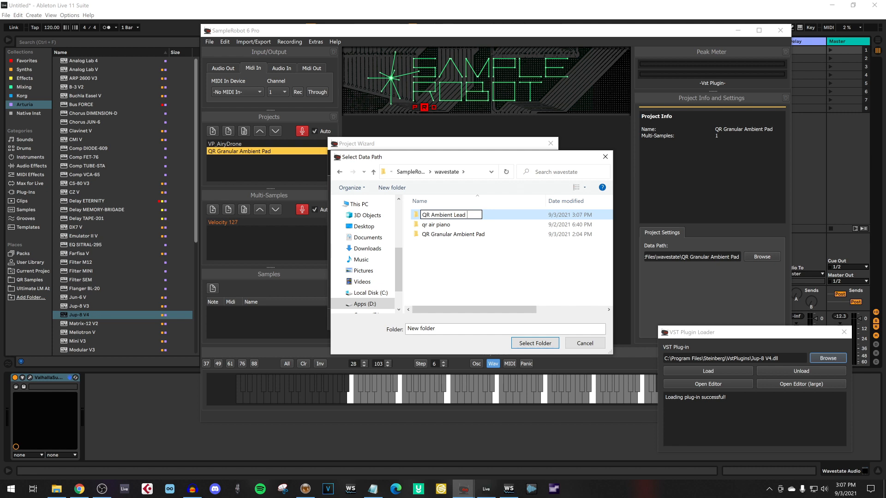
type("JP8")
key("Return")
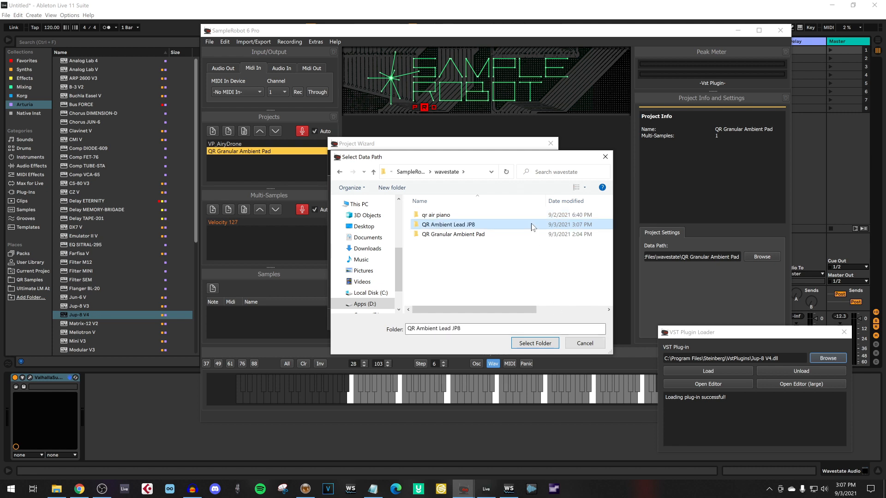
double_click(483, 222)
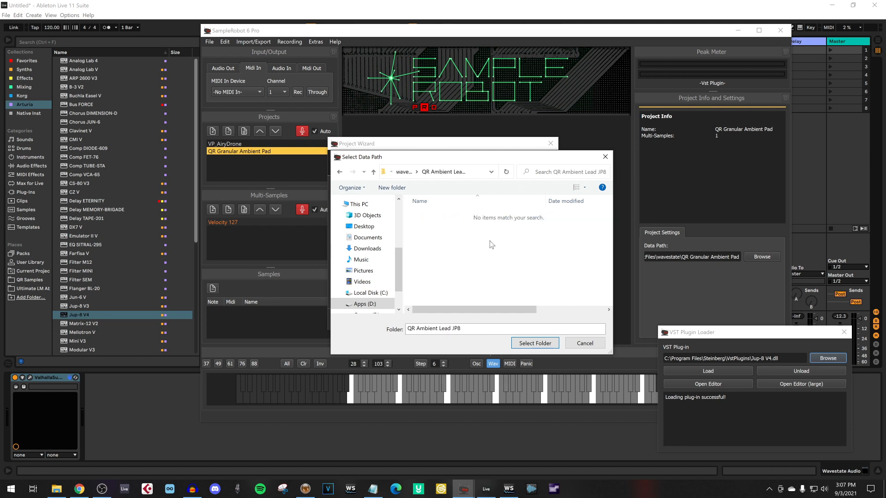
left_click(529, 344)
left_click(494, 318)
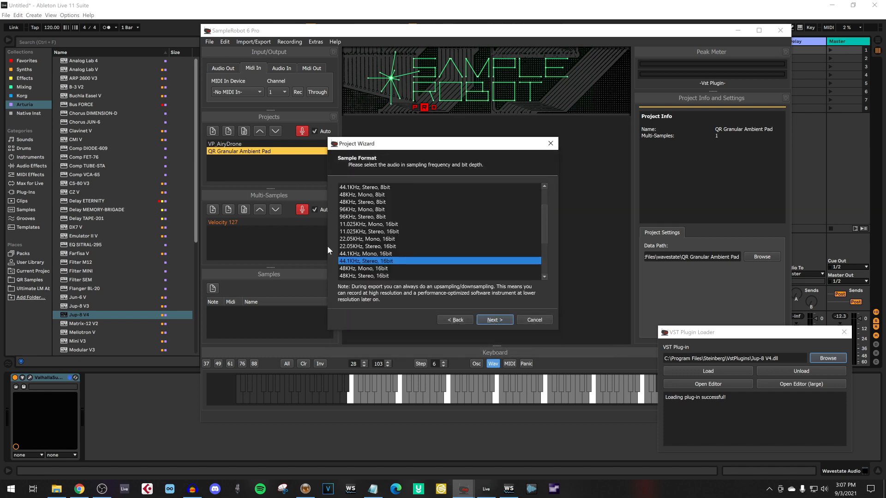
- Choose the 48KHz, Stereo, 16bit sample format and accept a sampling range of 76 keys with 1 velocity layer
left_click(381, 275)
scroll(397, 240, "down", 1)
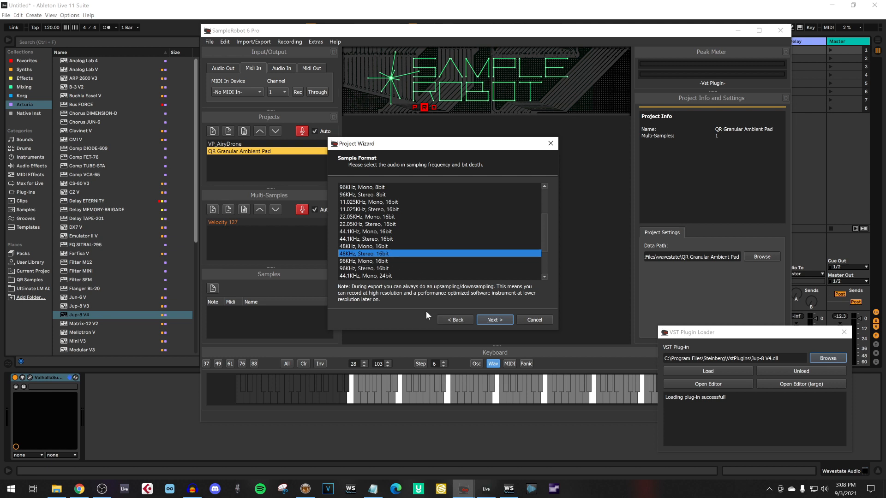
left_click(494, 320)
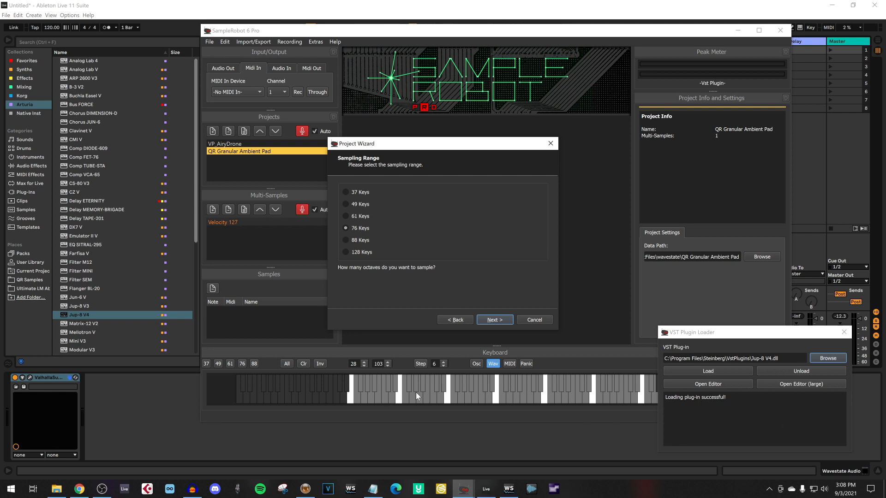
left_click(496, 321)
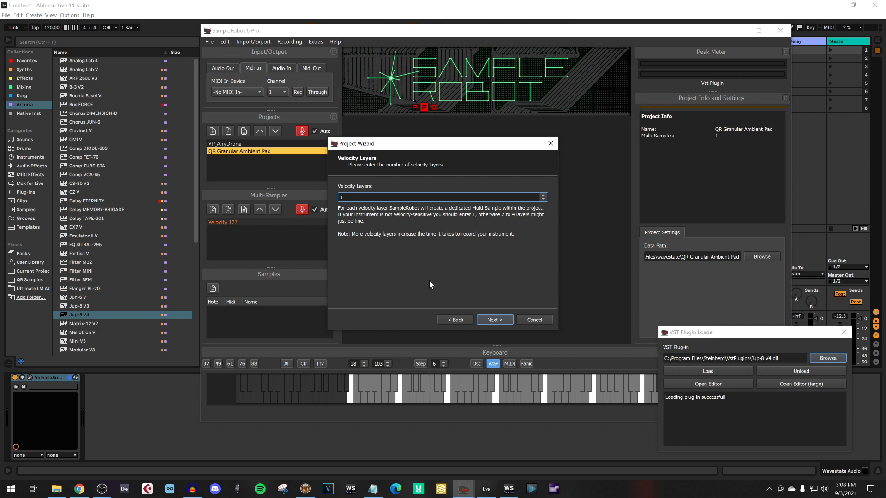
left_click(495, 321)
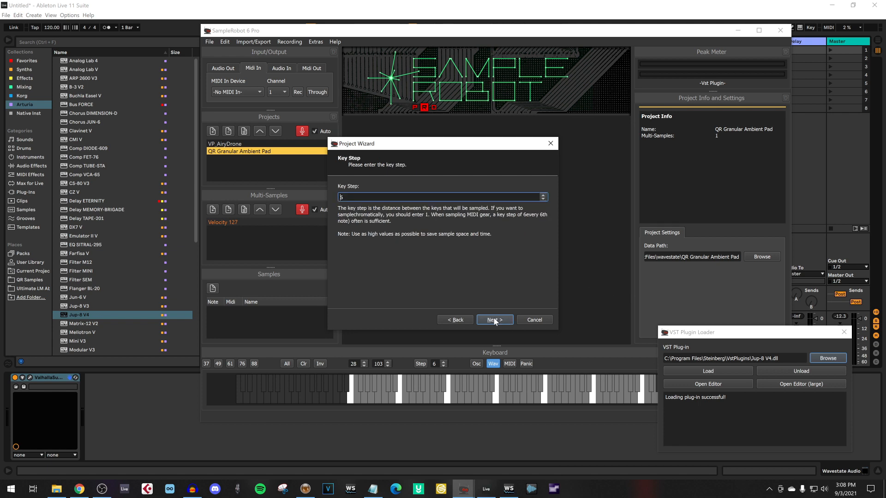
- Set the key step to 12 and the note length to 10 seconds, leaving the release length at 0.00
left_click_drag(352, 198, 309, 201)
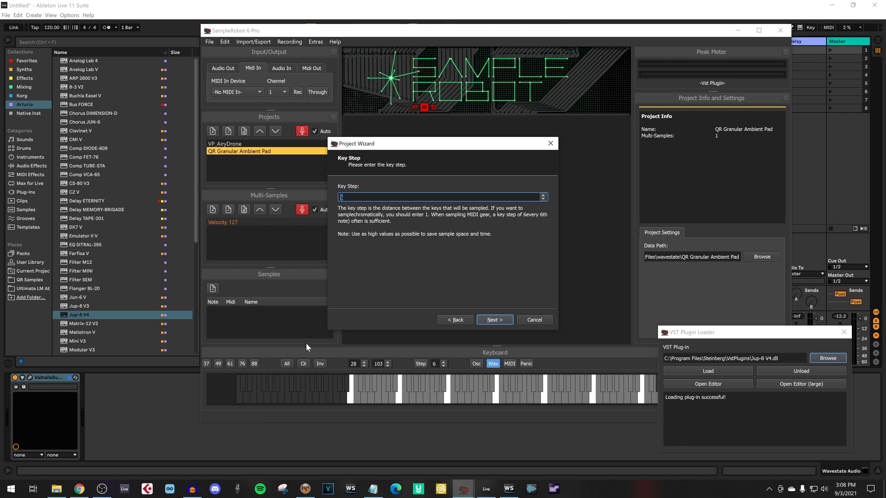
type("12")
left_click(494, 320)
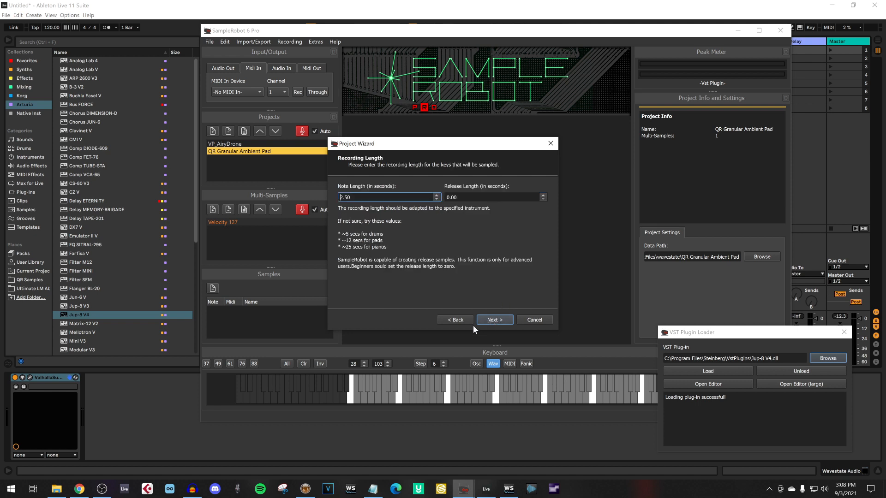
left_click_drag(353, 197, 205, 261)
type("10")
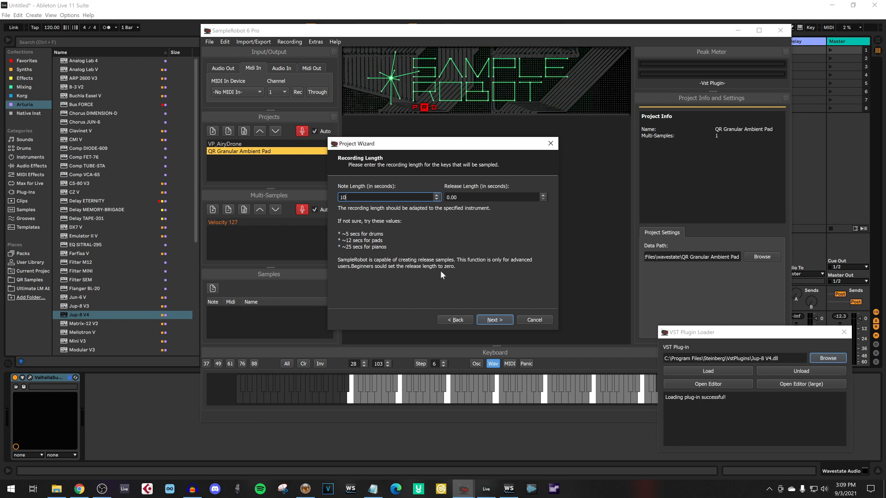
left_click(492, 319)
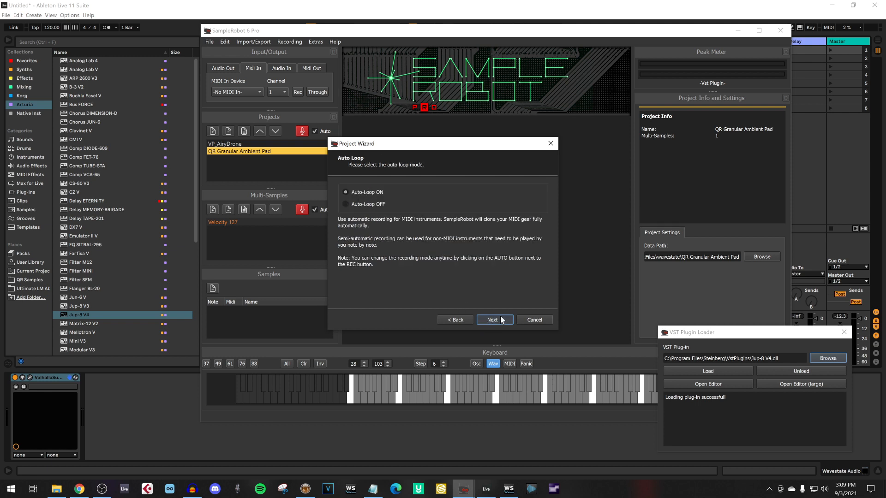
- Accept Auto-Loop ON with the Intermediate template and a loop start at 50% of the sample's length, and finish the Project Wizard
left_click(483, 320)
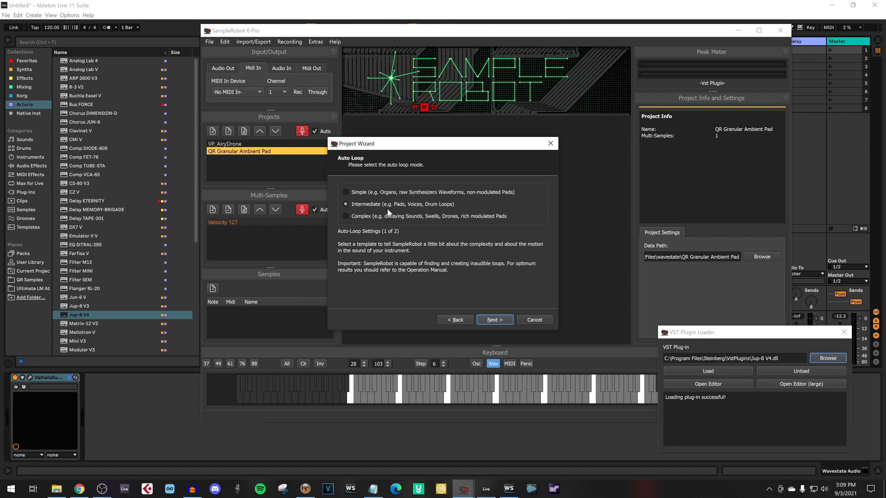
left_click(493, 320)
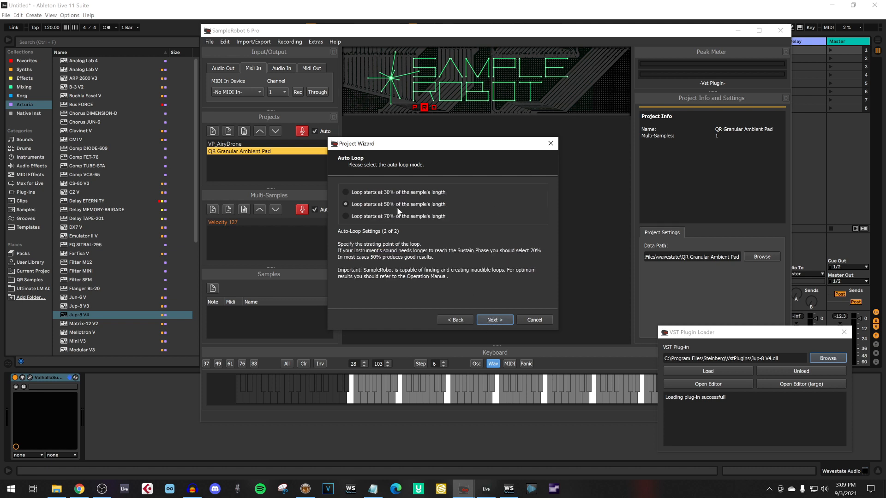
left_click(495, 320)
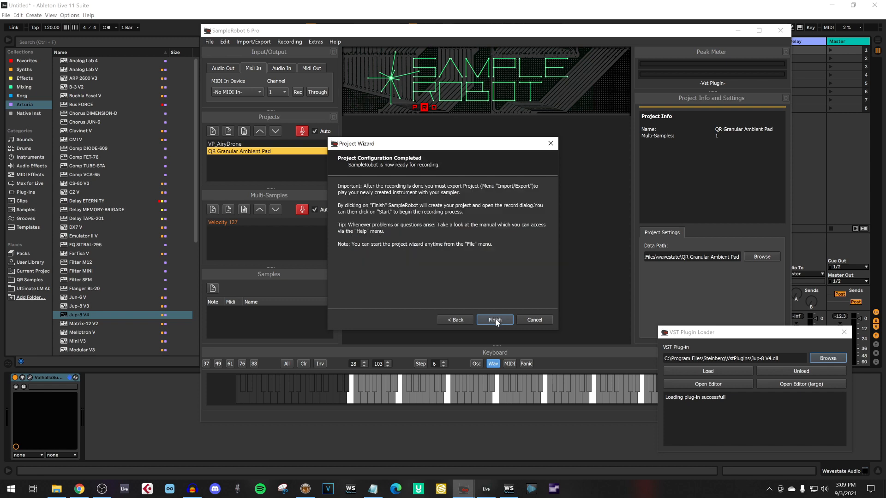
left_click(495, 319)
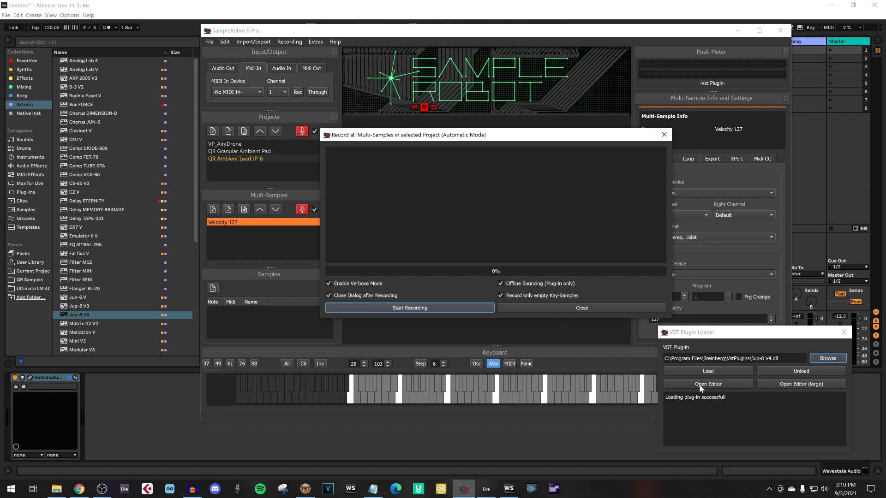
- Open the Jup-8 V plug-in editor, load QR Ambient Lead from the saved presets and close the editor
left_click(719, 383)
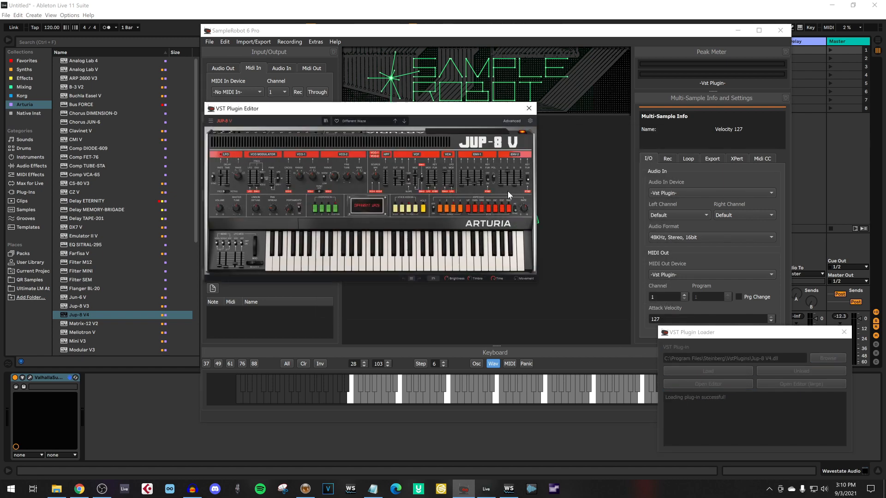
left_click(325, 121)
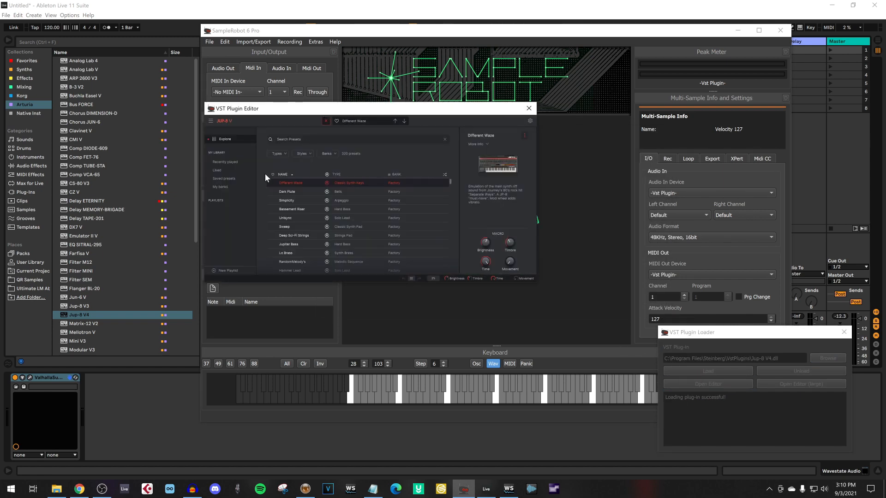
left_click(225, 178)
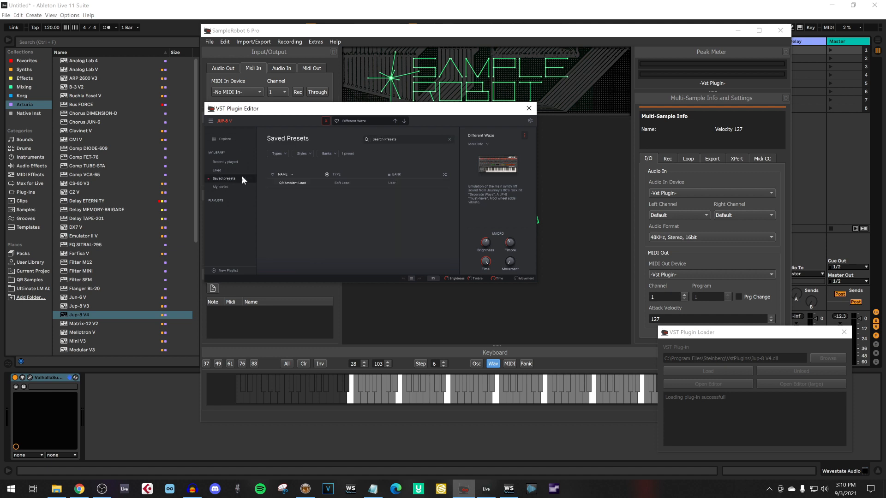
double_click(299, 182)
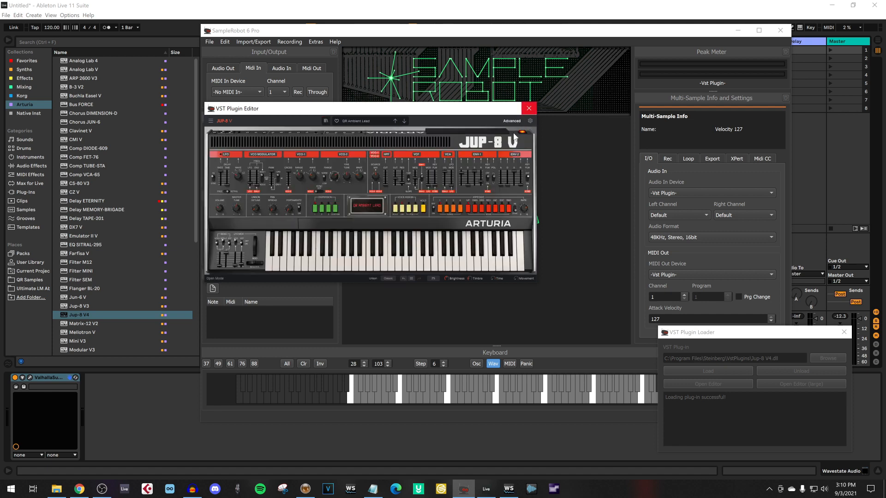
left_click(528, 110)
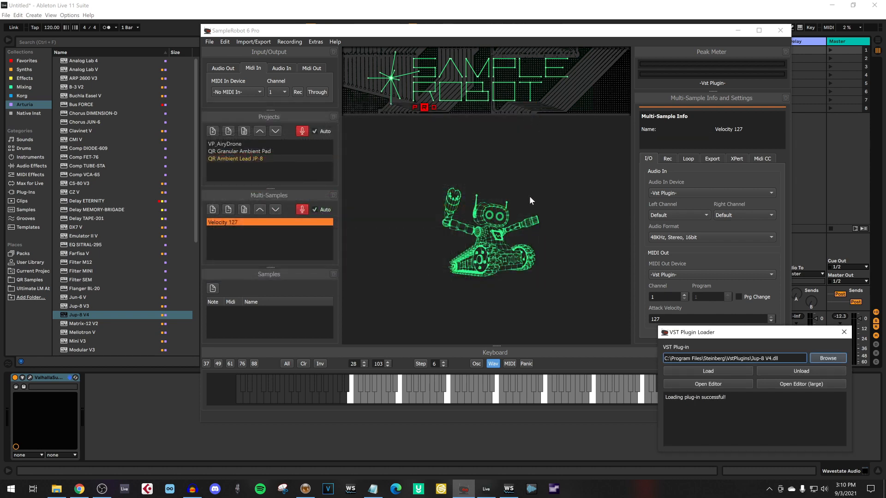
- Move the VST plug-in loader aside and record all multi-samples of the QR Ambient Lead JP-8 project
left_click_drag(760, 335, 781, 328)
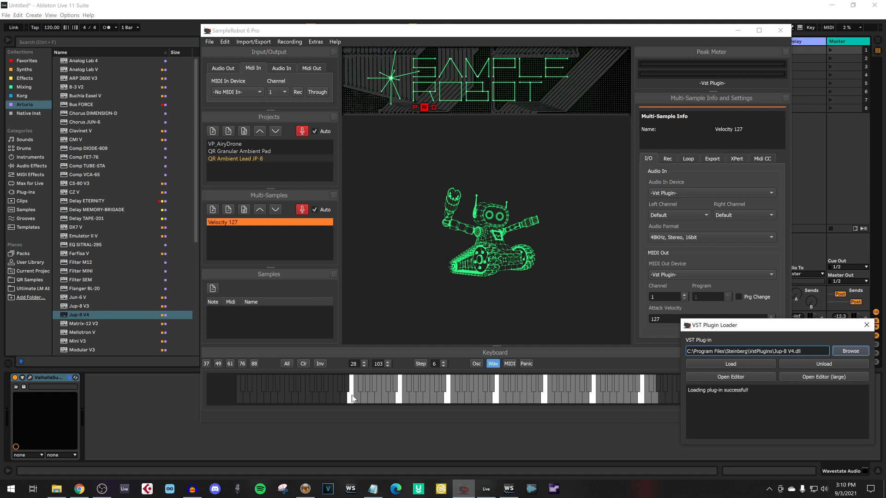
left_click(302, 131)
left_click(441, 309)
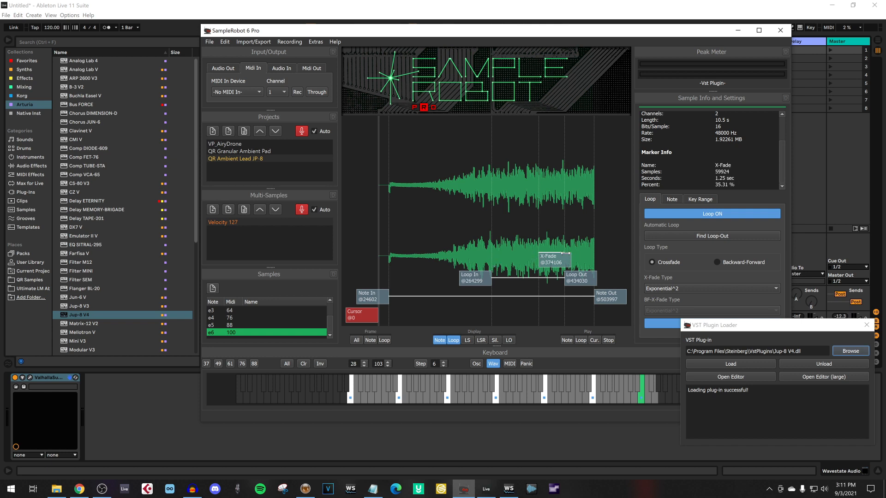
- Inspect the waveforms and loop points of several recorded key samples and audition the e3 sample
left_click(247, 318)
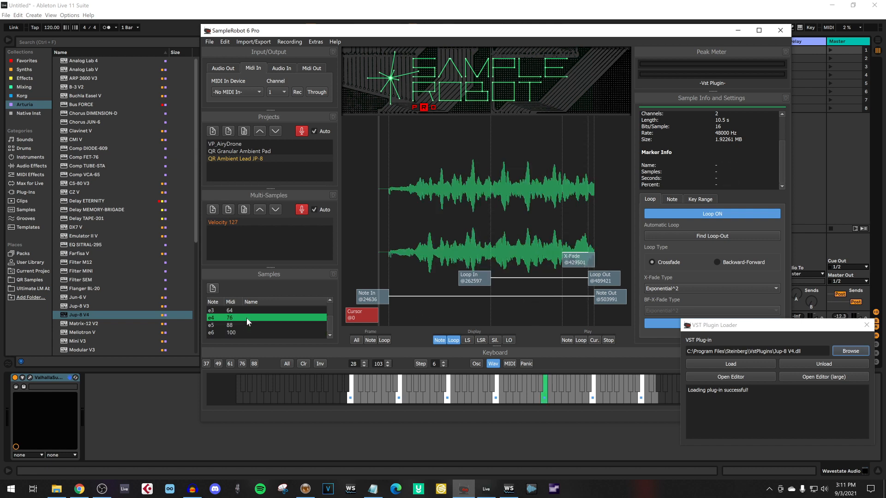
left_click(235, 309)
scroll(244, 319, "up", 1)
left_click(243, 318)
left_click(246, 331)
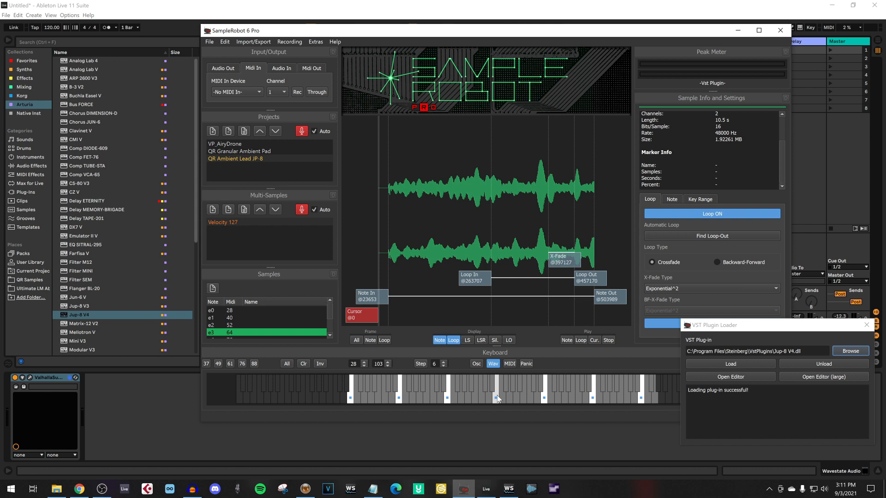
left_click(496, 398)
- Save the selected project and accept 48 KHz, 16 Bit and Stereo as its WAV-Files export settings
left_click(209, 42)
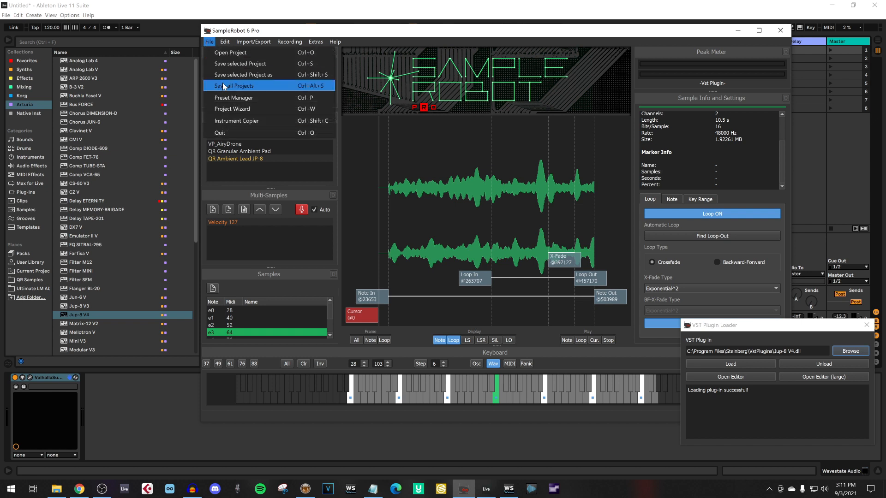
left_click(258, 65)
left_click(252, 42)
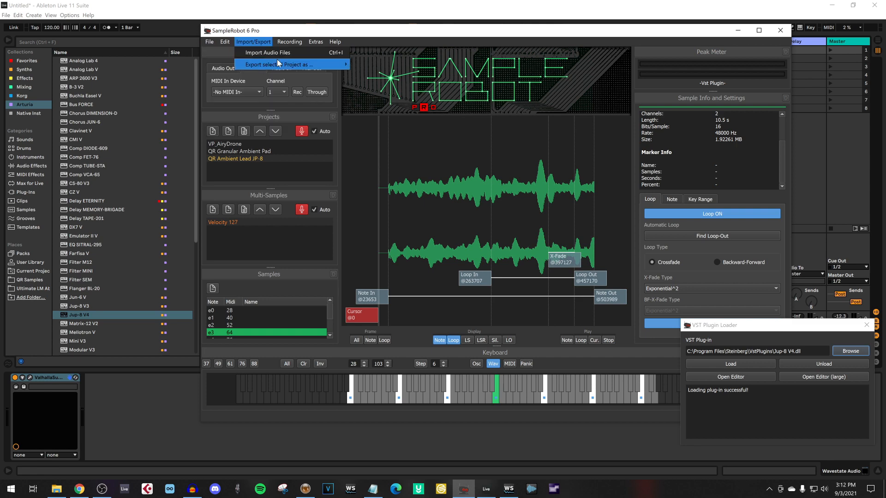
mouse_move(278, 63)
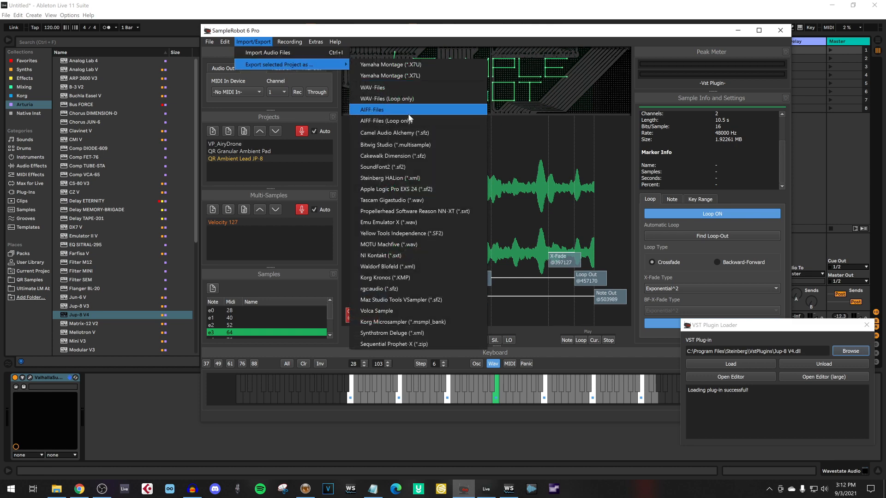
left_click(377, 89)
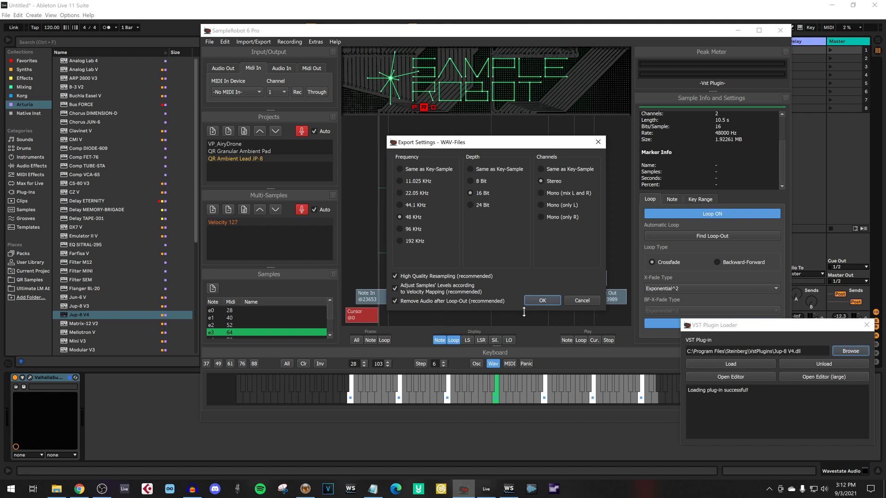
left_click(544, 302)
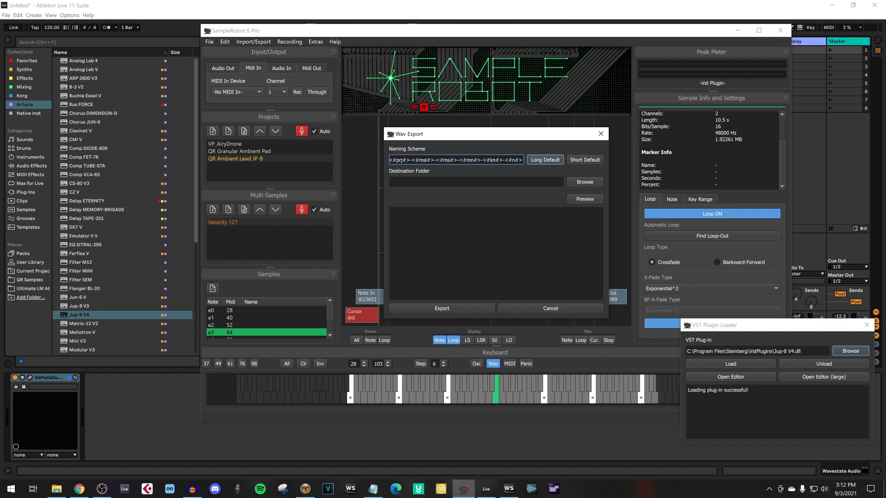
- Export the WAV files to the wavestate\QR Ambient Lead JP8 folder and quit SampleRobot
left_click(583, 183)
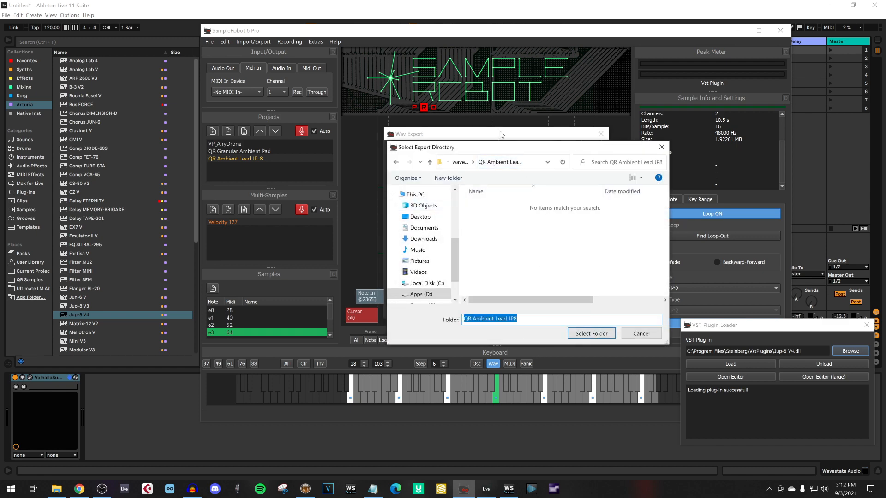
left_click(583, 336)
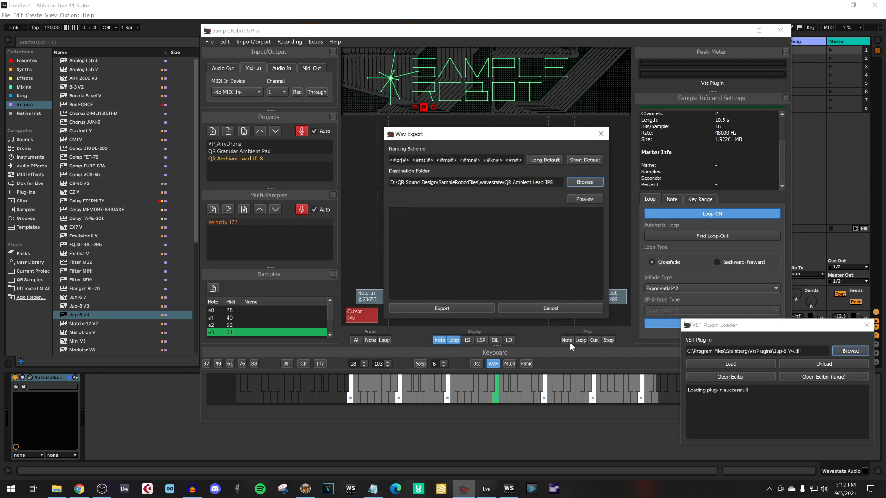
left_click(462, 309)
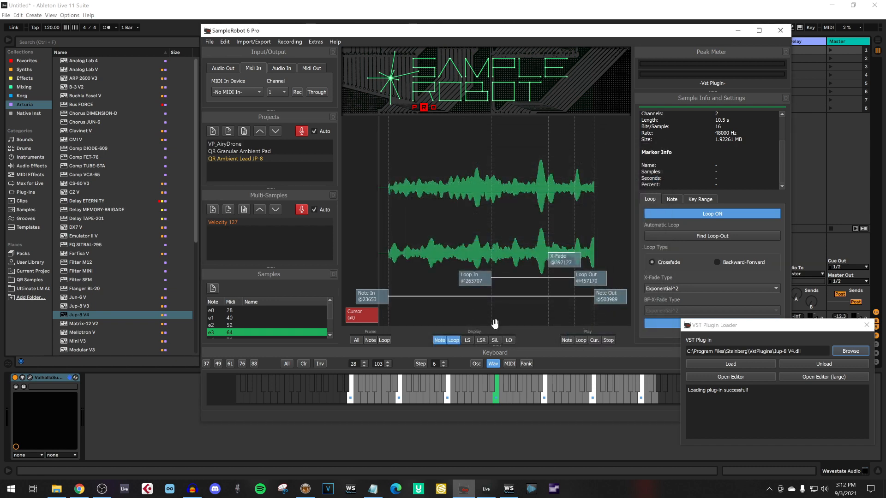
left_click(771, 30)
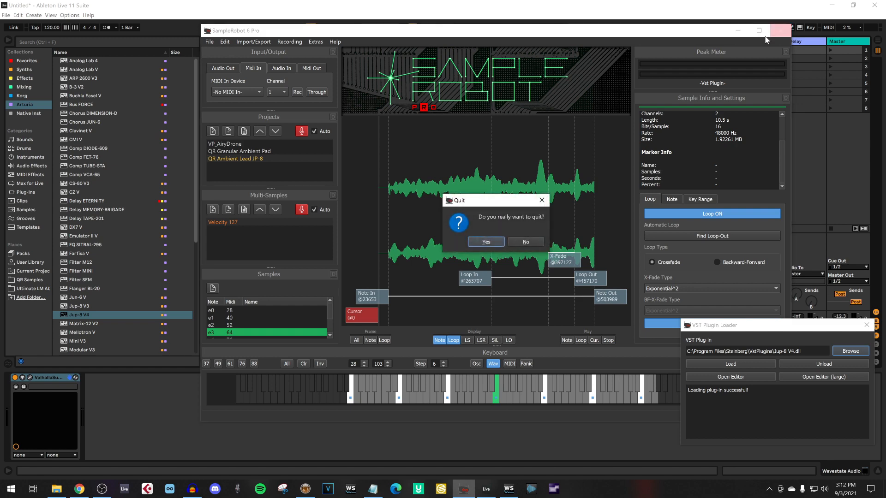
left_click(486, 242)
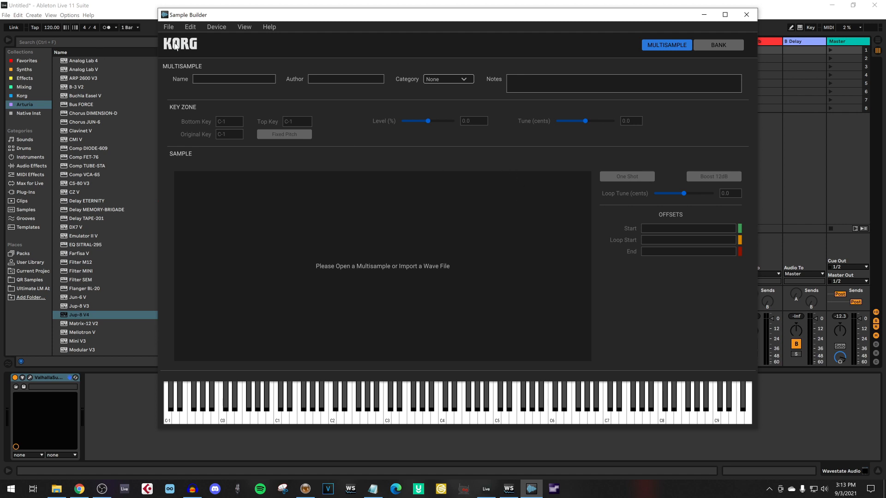
- Open the existing bank QR The Voyage.korgbank in Korg Sample Builder
left_click(174, 30)
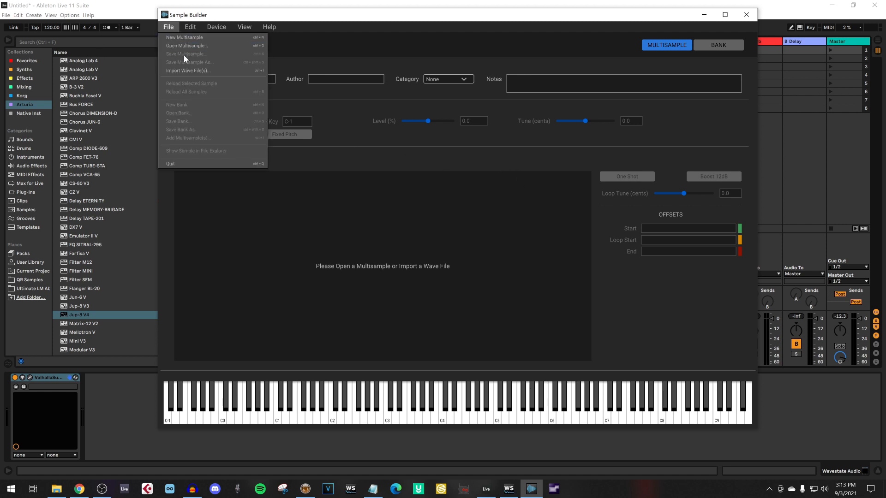
left_click(712, 45)
left_click(168, 28)
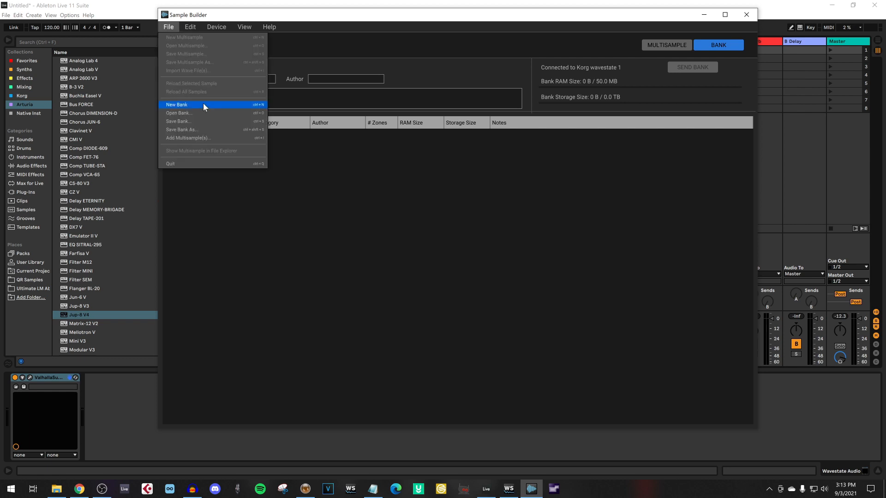
left_click(207, 106)
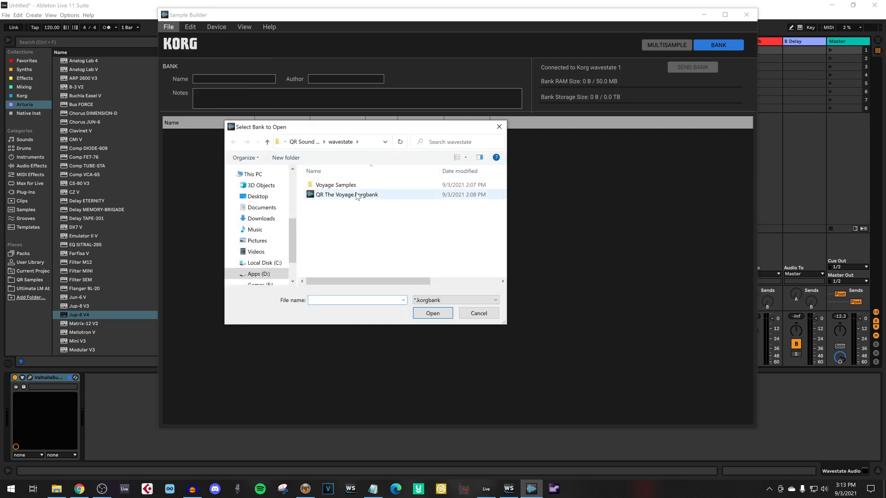
double_click(357, 195)
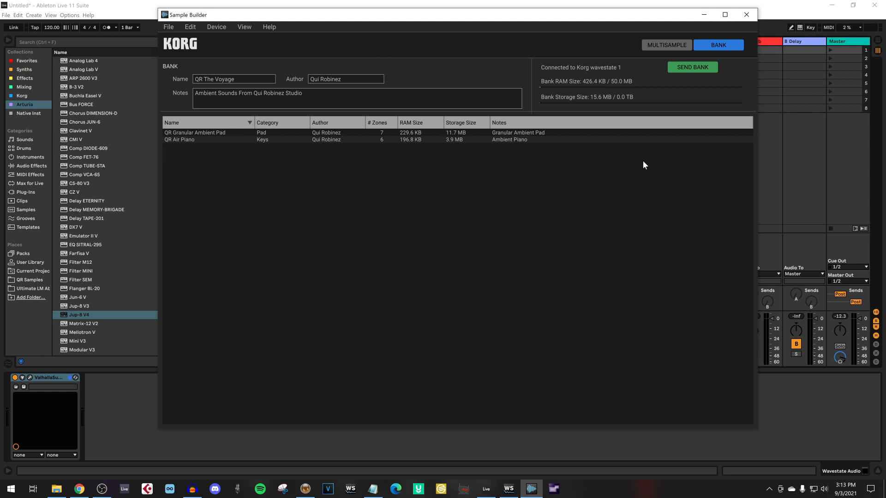
- Describe the multisample: name QR Ambient Lead JP8, the author's name, category Lead and notes "Ambient Type of Lead sound from the JP8"
left_click(668, 43)
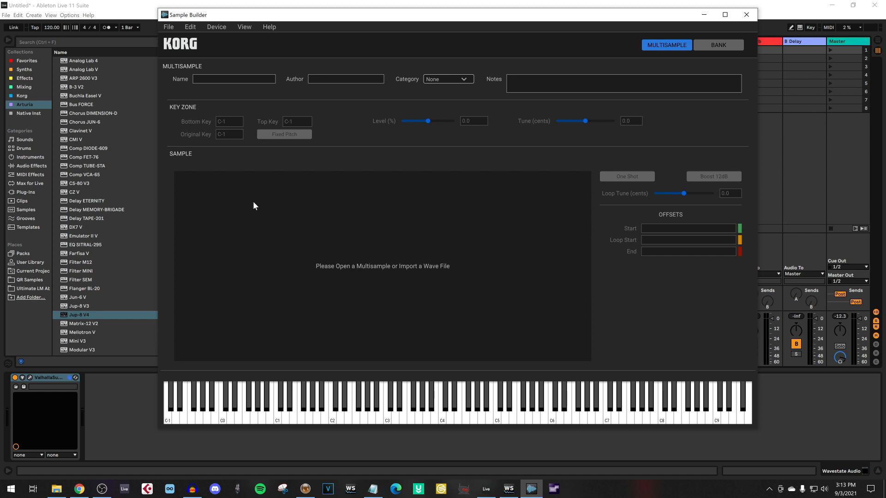
left_click(236, 82)
type("QR Ambient Lead JP8")
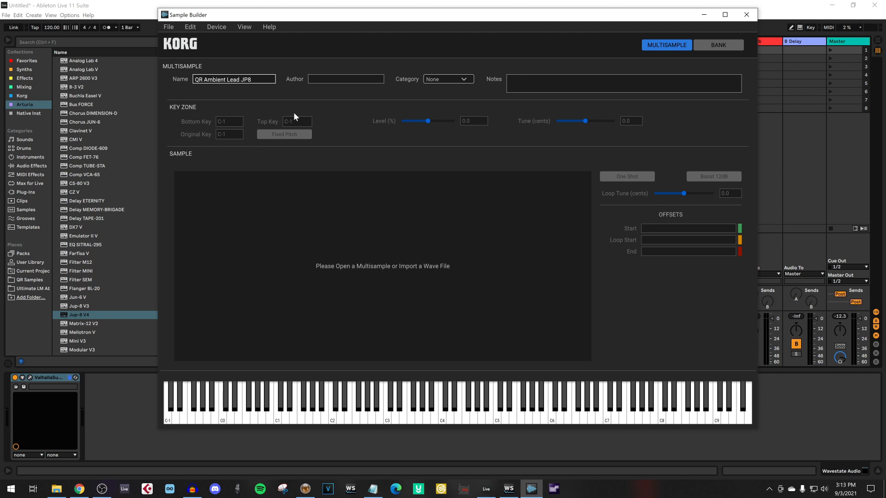
left_click(334, 81)
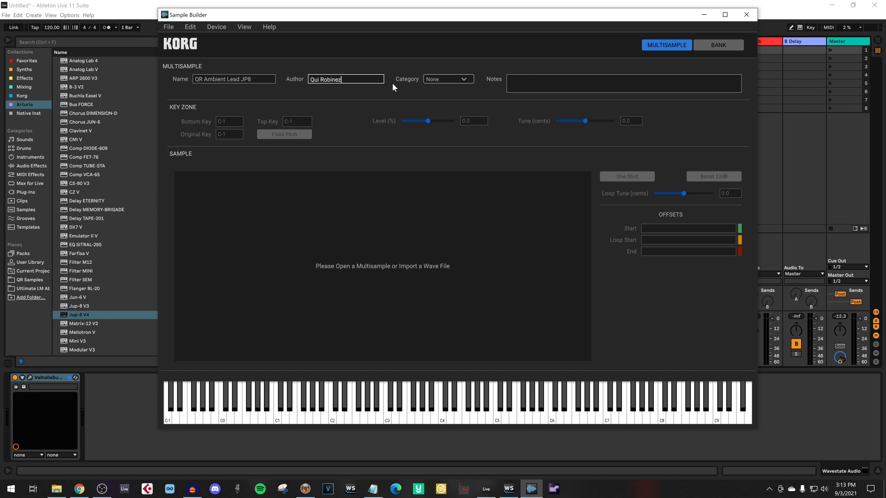
left_click(450, 81)
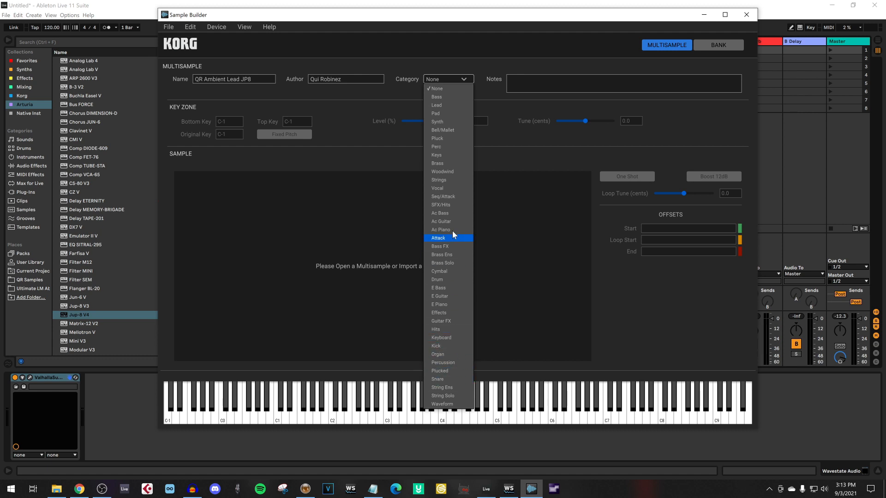
left_click(450, 106)
left_click(603, 91)
type("Ambient Type of Lead sound from the JP8")
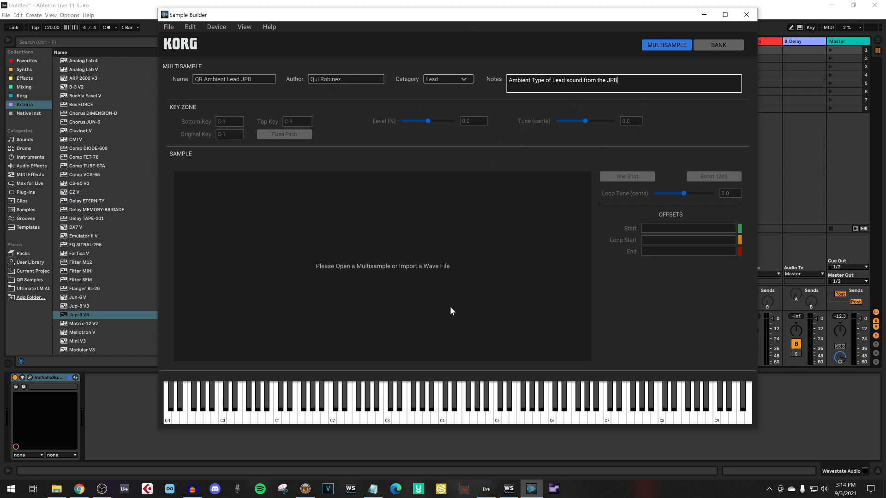
- Import the seven QR Ambient Lead JP-8-00-Velocity 127 wave files, e0 to e6, from the QR Ambient Lead JP8 folder
left_click(167, 29)
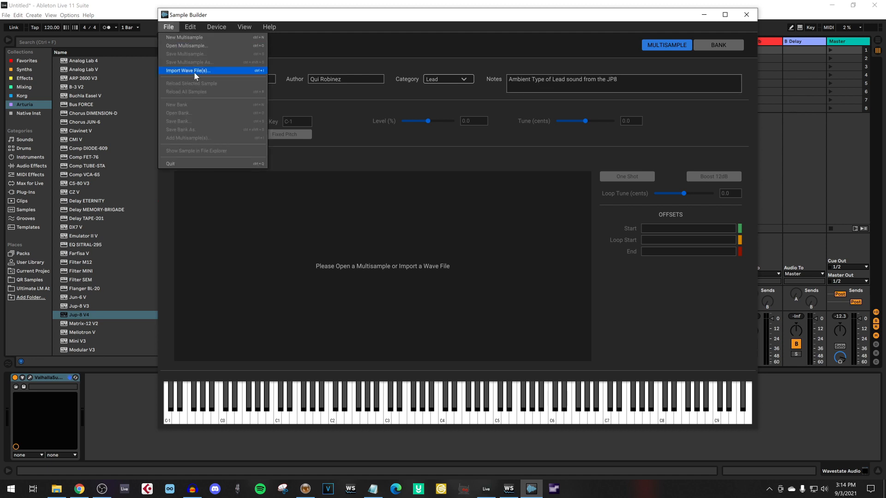
left_click(193, 71)
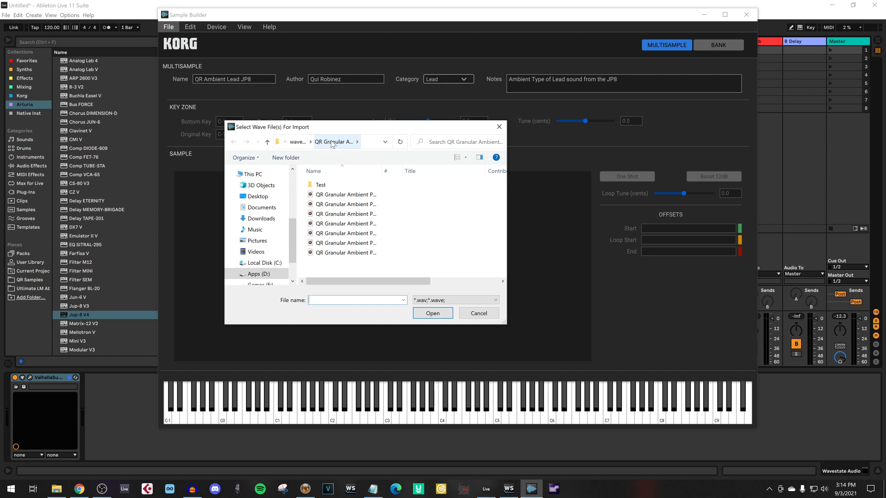
left_click(298, 142)
double_click(360, 195)
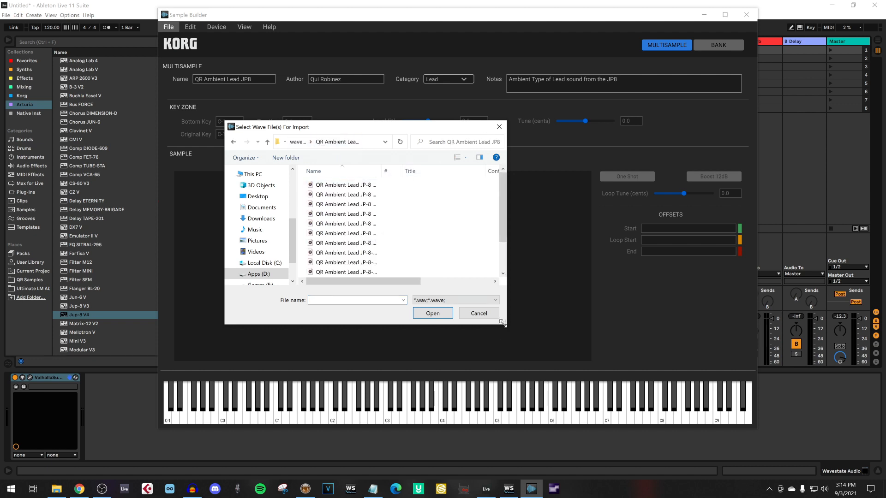
left_click_drag(502, 323, 764, 404)
left_click_drag(392, 174, 585, 179)
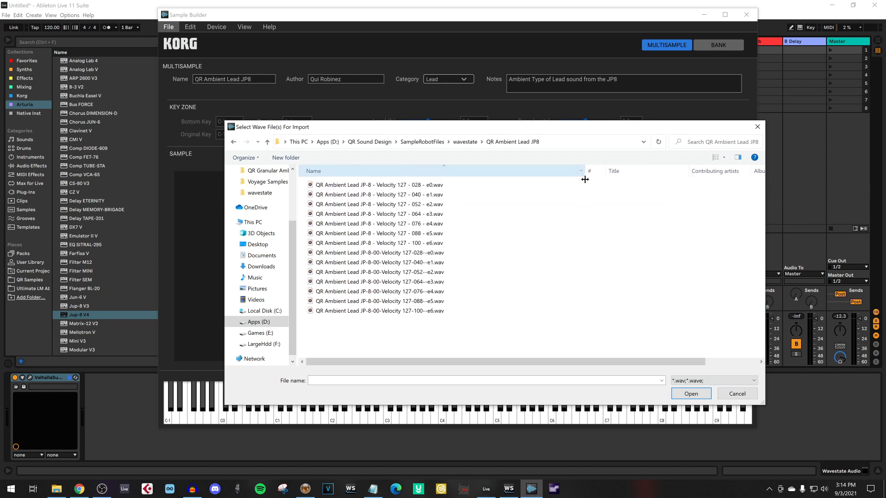
left_click(378, 253)
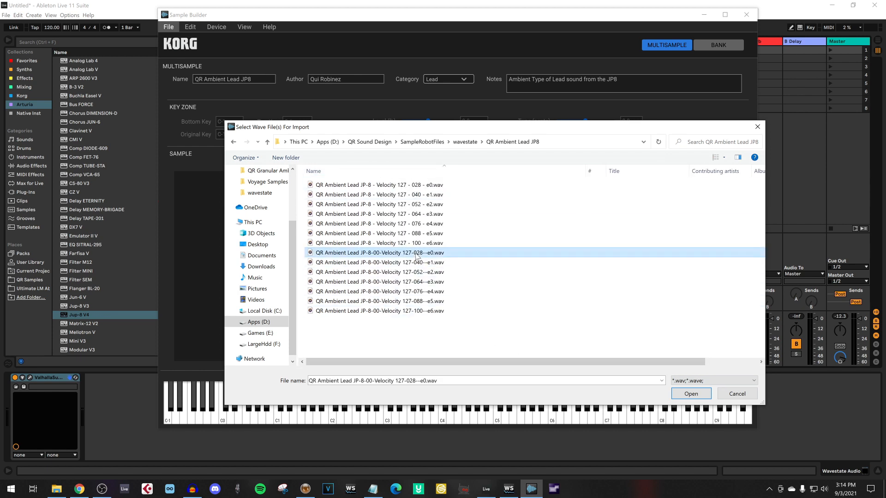
left_click(423, 311, "shift")
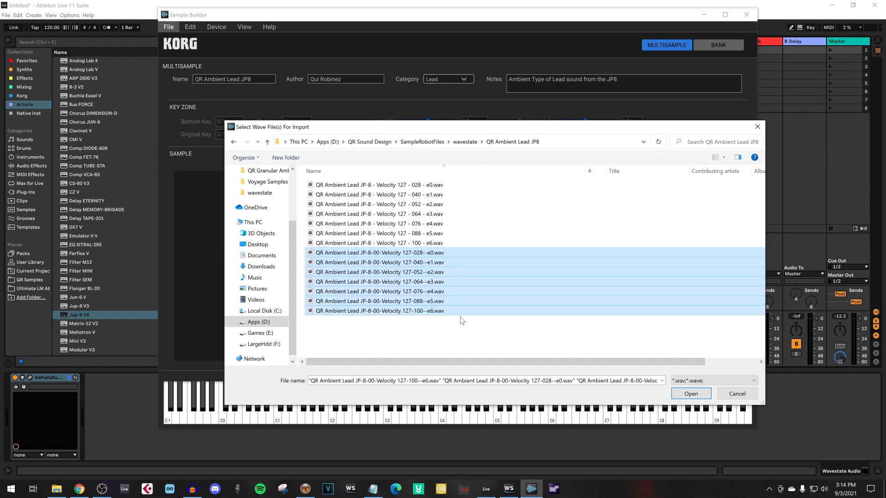
left_click(691, 394)
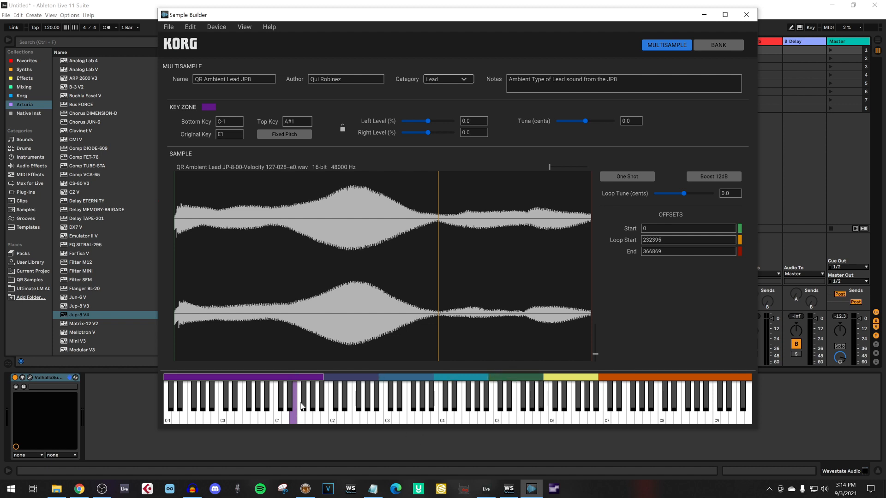
- Audition the imported samples at several pitches across the keyboard
left_click(293, 410)
left_click(364, 412)
left_click(474, 416)
left_click(530, 414)
left_click(648, 408)
left_click(541, 409)
- Set the original key of the e0 sample's zone to E0 and turn on its 12 dB boost
scroll(225, 139, "down", 3)
scroll(224, 142, "down", 7)
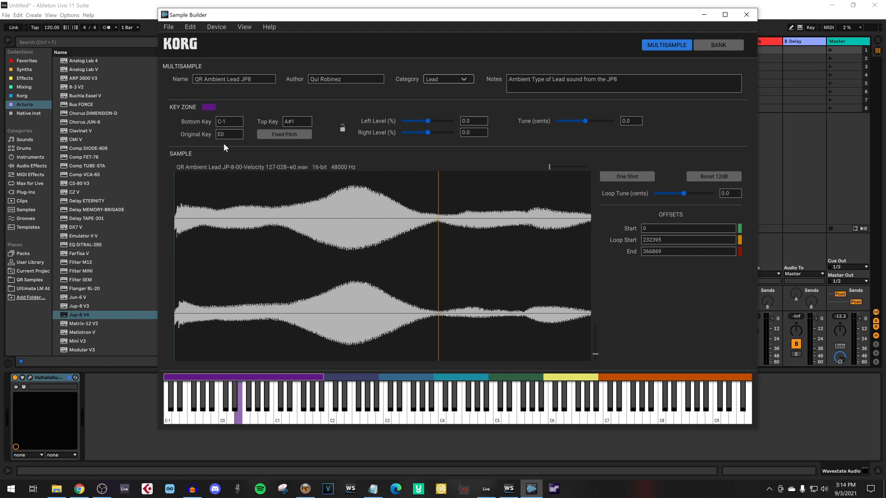
scroll(225, 144, "down", 1)
left_click_drag(224, 147, 224, 144)
- Set the original keys of the e1, e2 and e3 sample zones to E1, E2 and E3 respectively
left_click(359, 378)
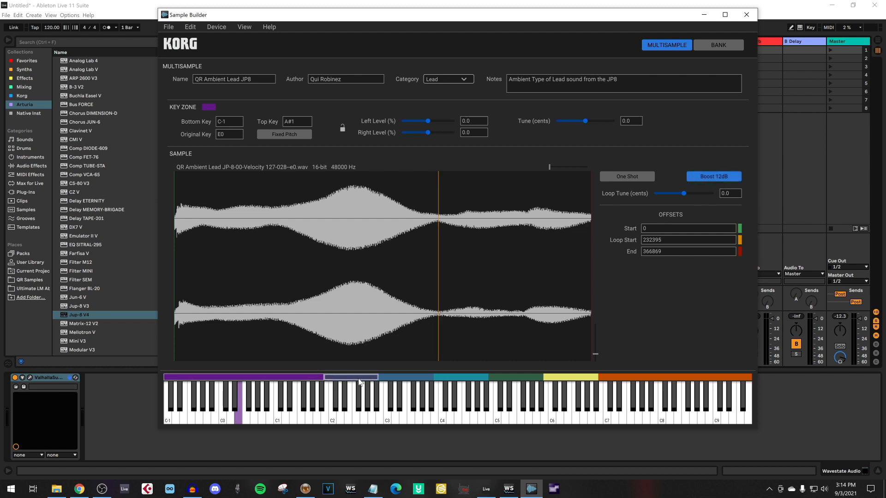
mouse_move(232, 143)
left_mouse_down()
mouse_move(228, 137)
mouse_move(230, 145)
left_mouse_up()
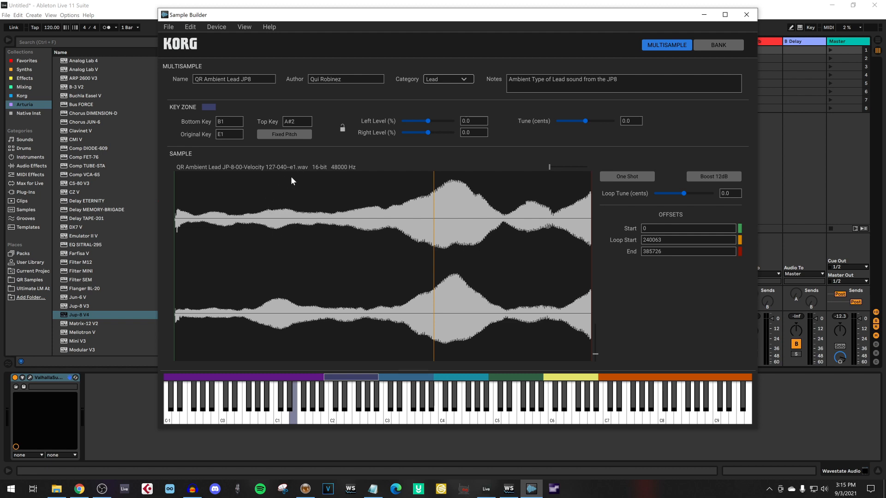
left_click(408, 375)
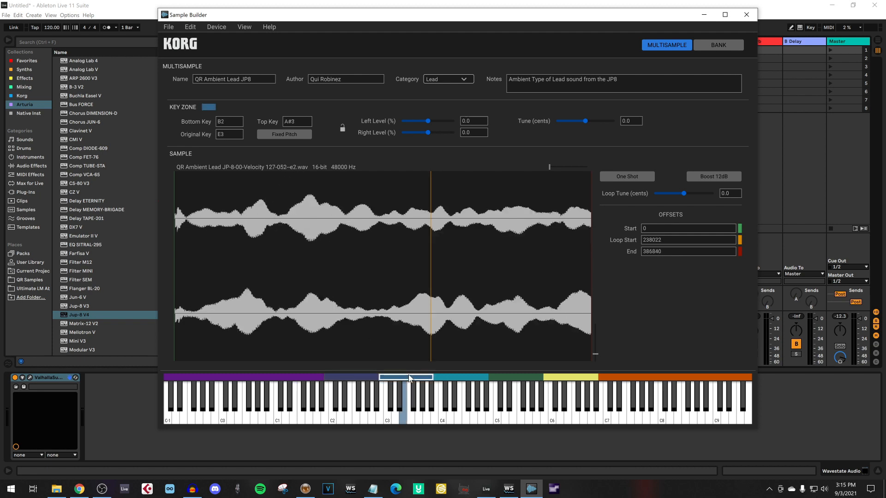
left_click_drag(227, 134, 225, 147)
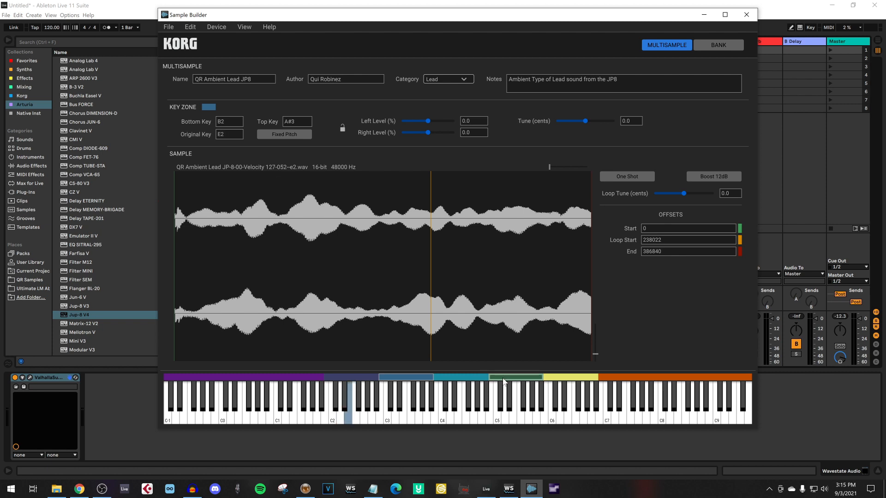
left_click(464, 377)
left_click_drag(232, 135, 237, 151)
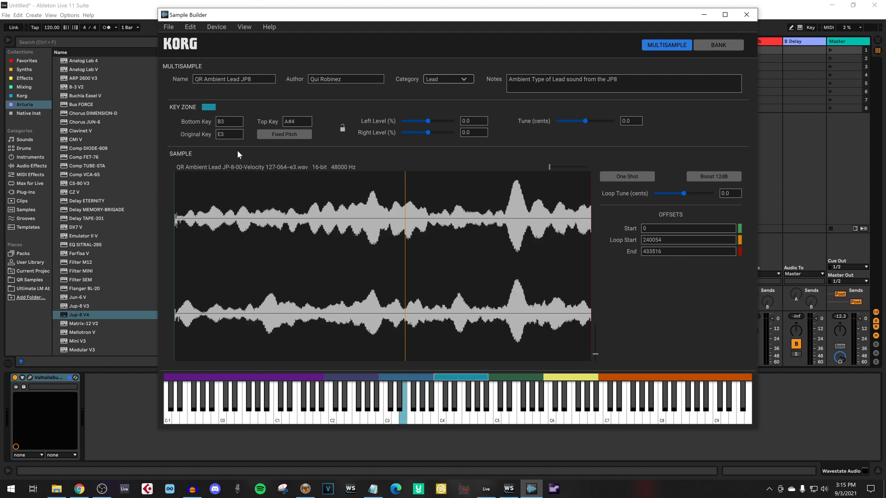
- Set the original keys of the e4, e5 and e6 sample zones to E4, E5 and E6, and boost e6 by 12 dB
left_click(517, 378)
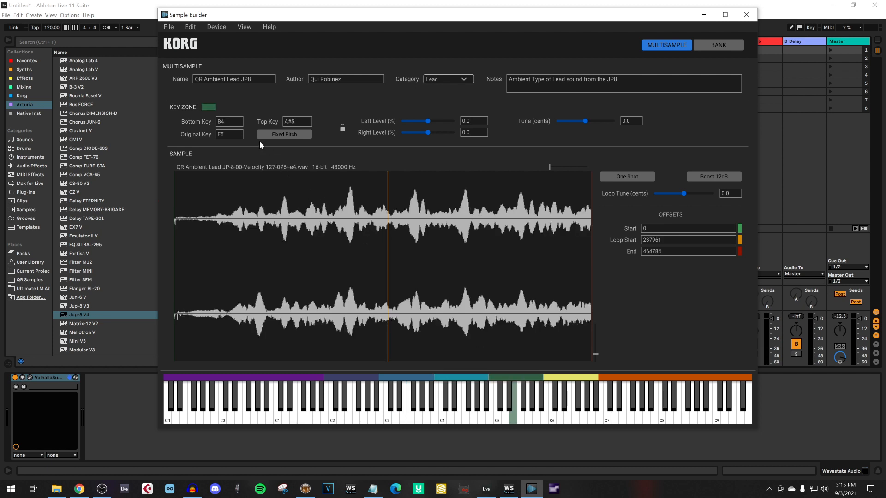
mouse_move(234, 138)
left_mouse_down()
mouse_move(234, 163)
mouse_move(242, 148)
mouse_move(234, 124)
mouse_move(236, 132)
left_mouse_up()
left_click(549, 377)
left_click_drag(230, 137, 233, 148)
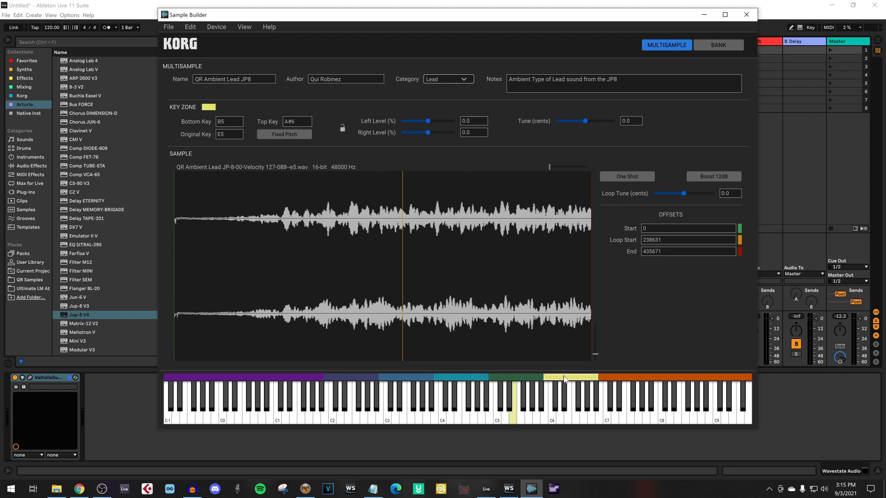
left_click(604, 377)
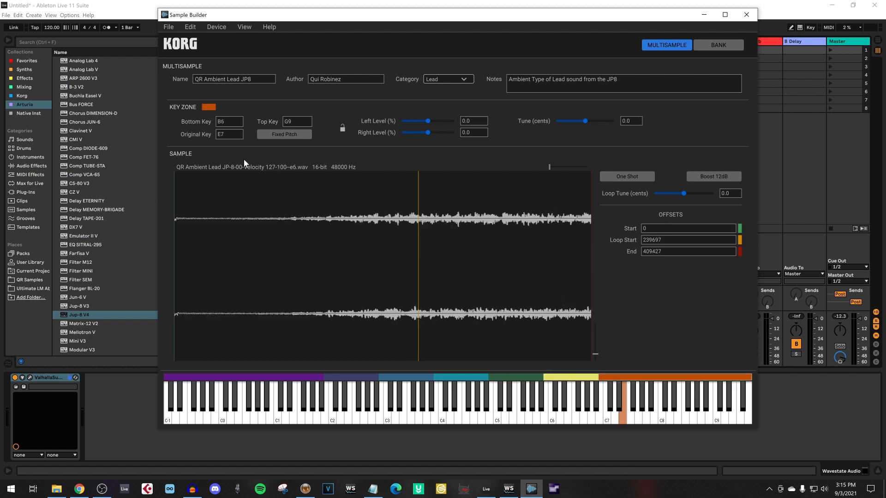
left_click_drag(226, 133, 229, 150)
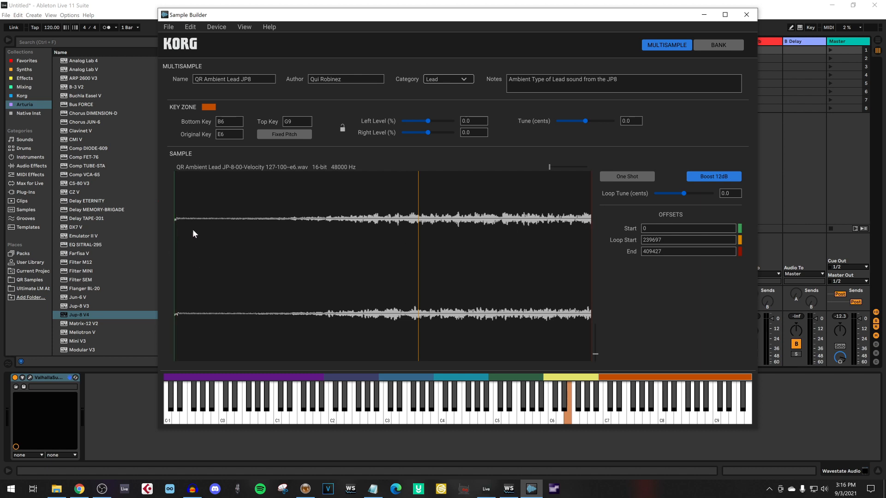
- Turn on the 12 dB boost for the e5, e4, e3, e2 and e1 sample zones
left_click(578, 378)
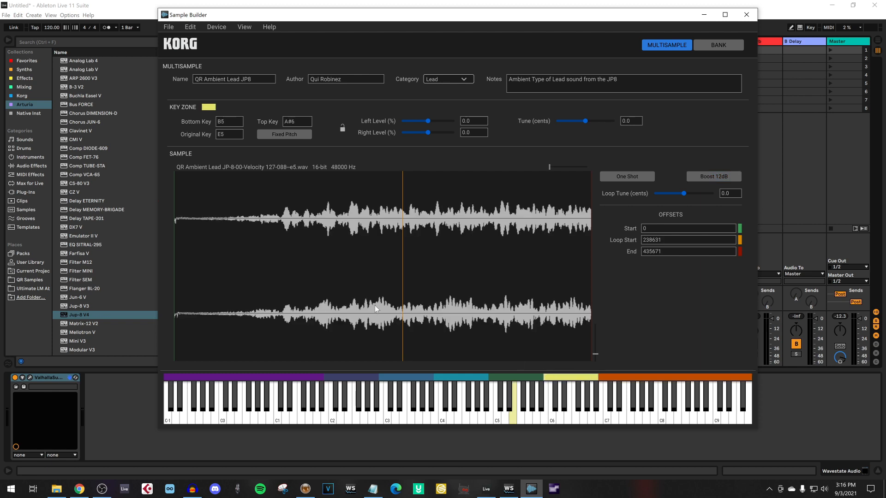
left_click(736, 177)
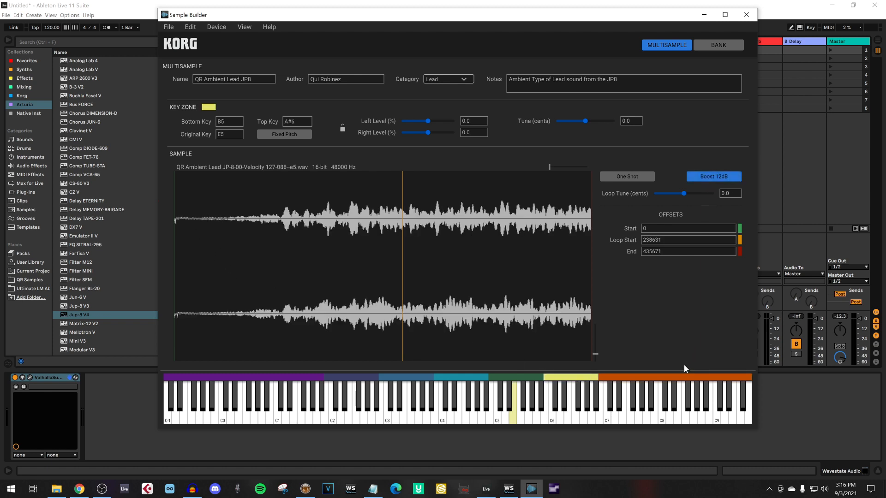
left_click(684, 378)
left_click(579, 378)
left_click(513, 376)
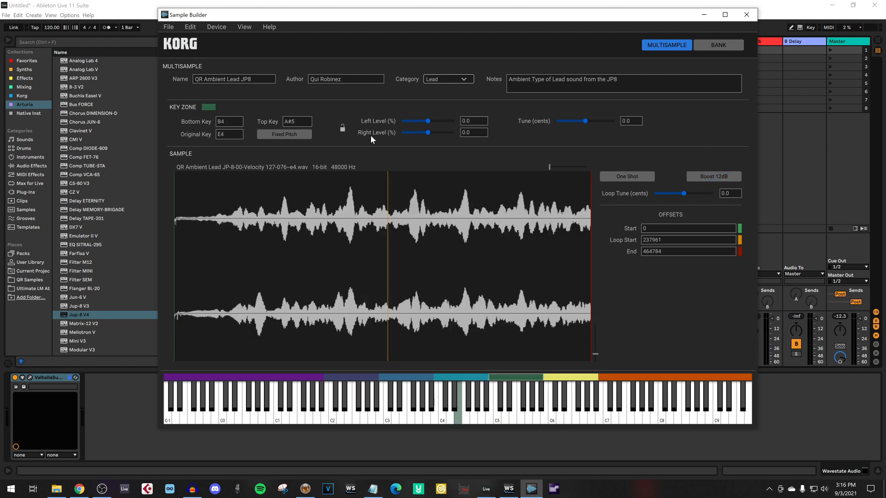
left_click(728, 174)
left_click(462, 377)
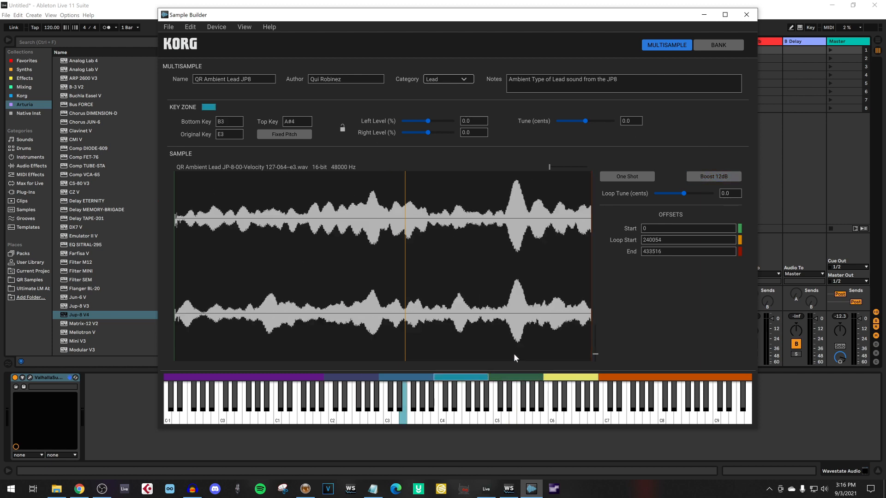
left_click(726, 175)
left_click(406, 377)
left_click(720, 177)
left_click(341, 377)
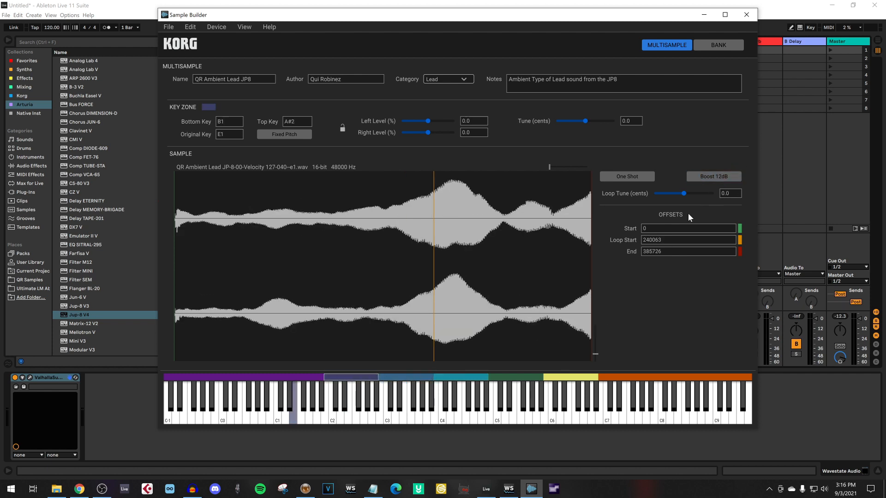
left_click(721, 177)
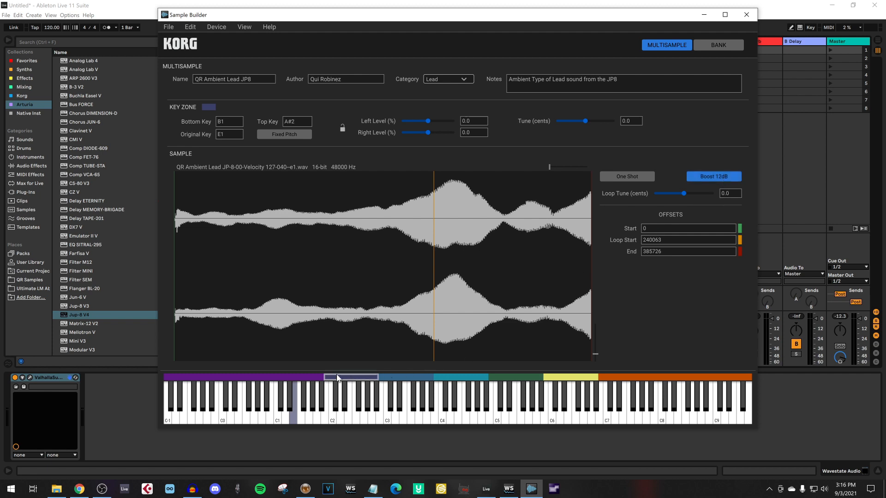
- Check the boost setting of the e0, e1 and e2 zones and audition the multisample at several pitches
left_click(300, 377)
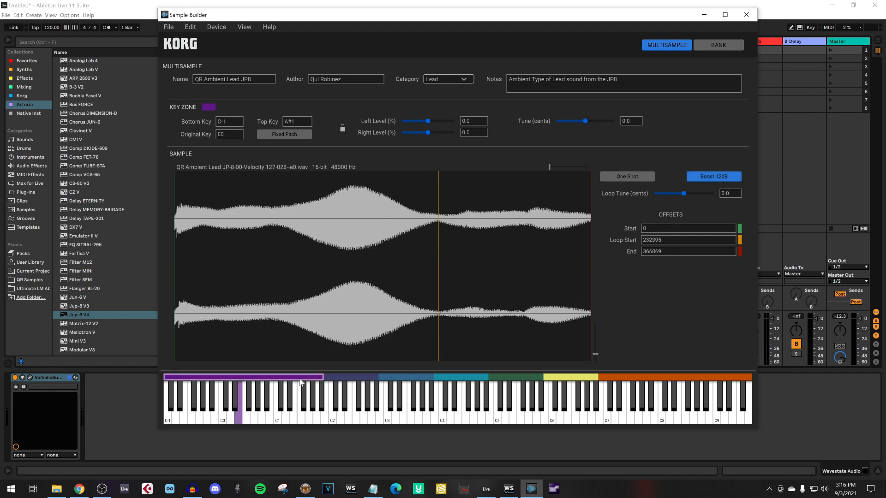
left_click(365, 376)
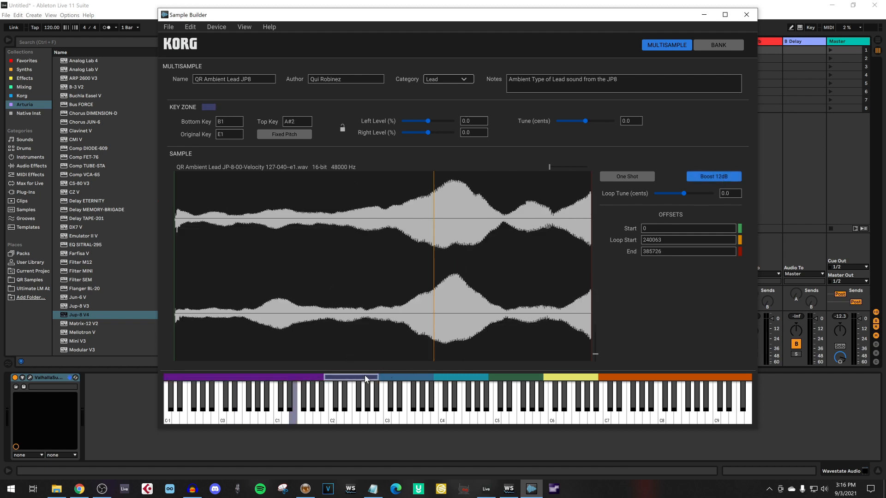
left_click(410, 378)
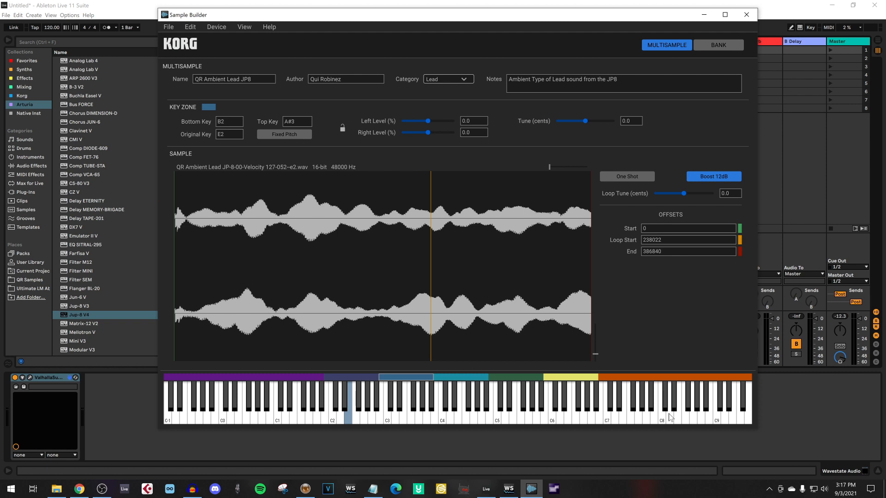
left_click(554, 404)
left_click(277, 405)
left_click(200, 401)
- Save the multisample as QR Ambient Lead JP8.korgmultisample in the Voyage Samples folder
left_click(168, 27)
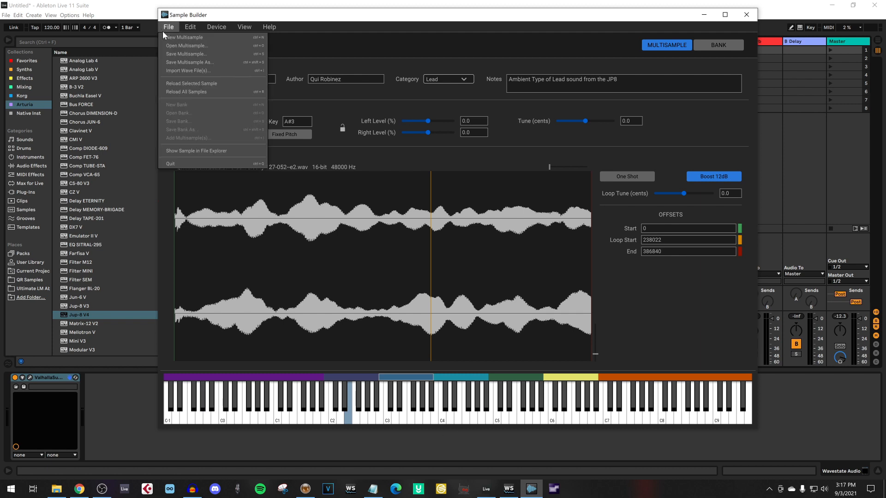
left_click(213, 62)
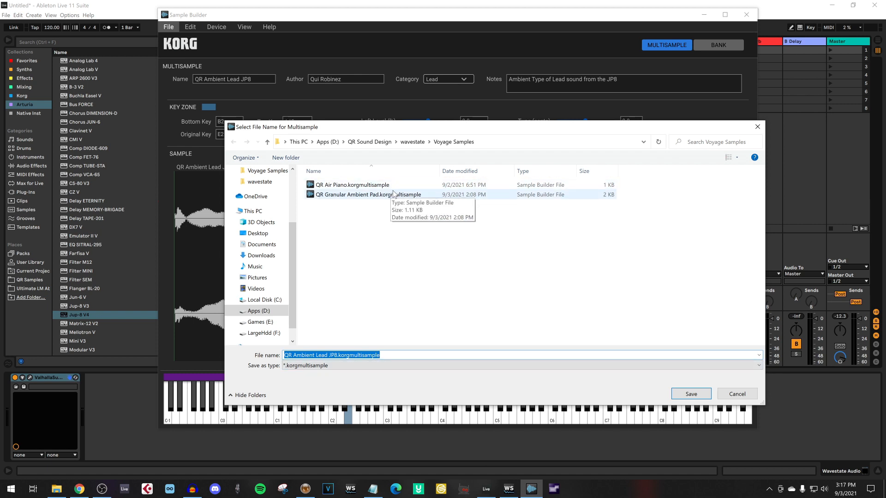
left_click(678, 395)
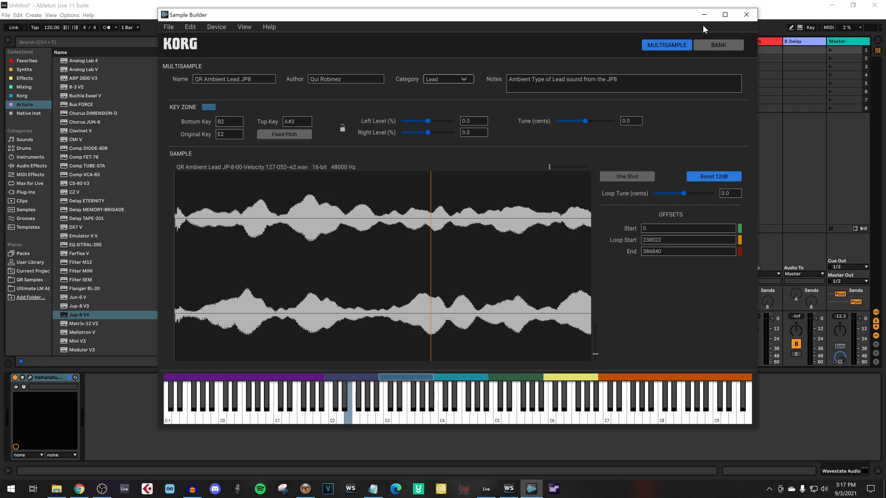
- Save the QR The Voyage bank containing QR Ambient Lead JP8 and send it to the connected Korg wavestate
left_click(709, 47)
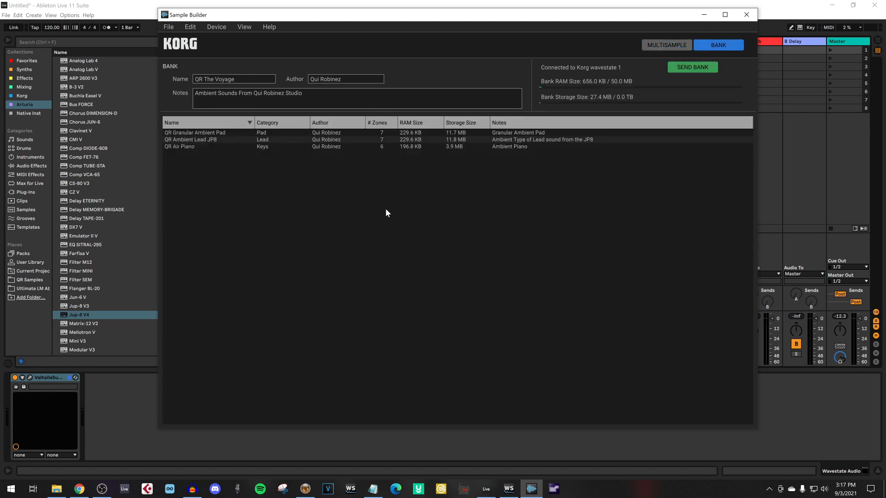
left_click(223, 139)
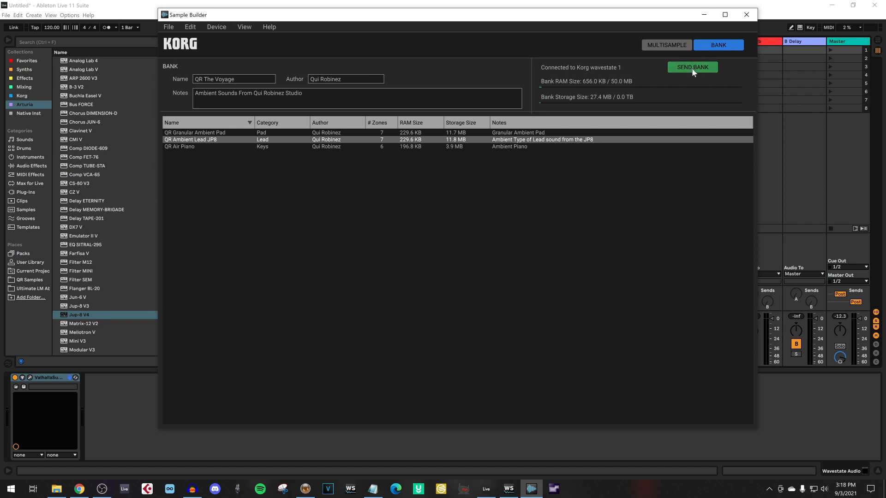
left_click(169, 27)
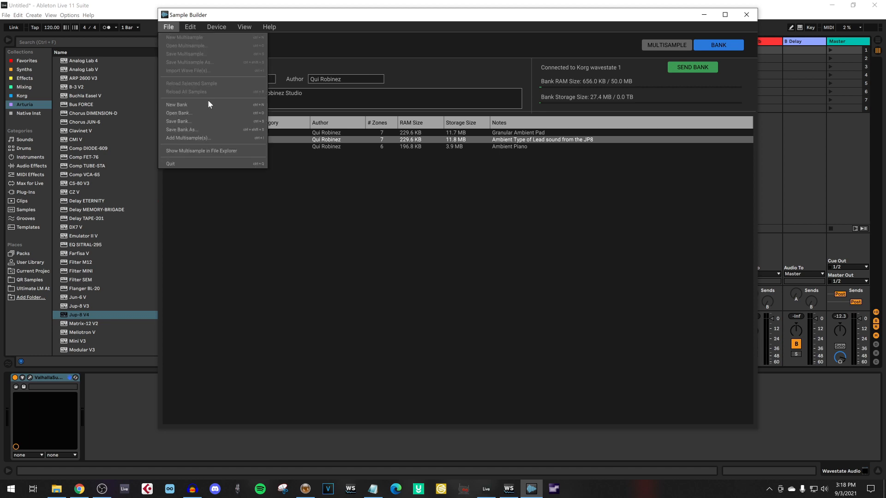
left_click(214, 121)
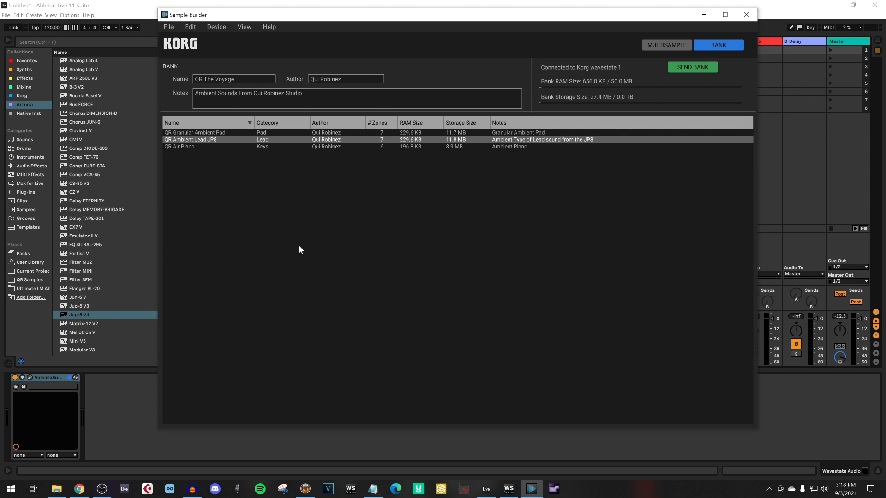
left_click(692, 71)
left_click(750, 18)
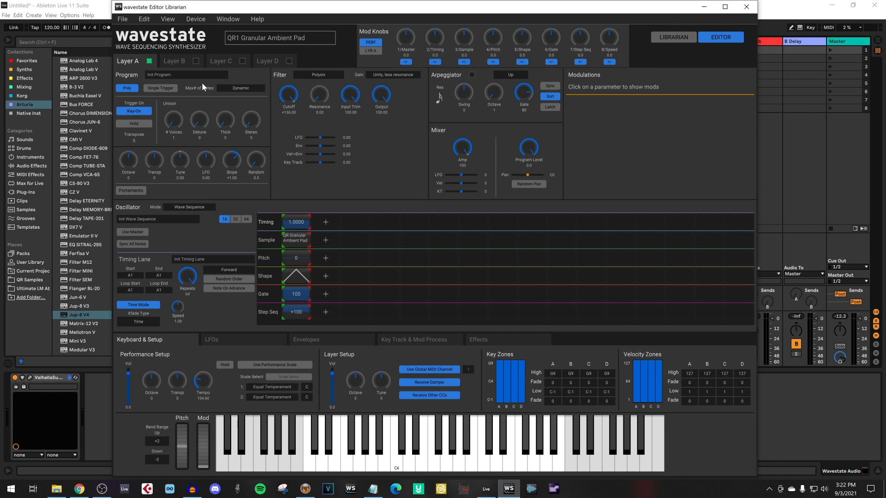
- In the wavestate Editor Librarian, turn off Layer A of QR1 Granular Ambient Pad and open Layer B for editing
left_click(176, 61)
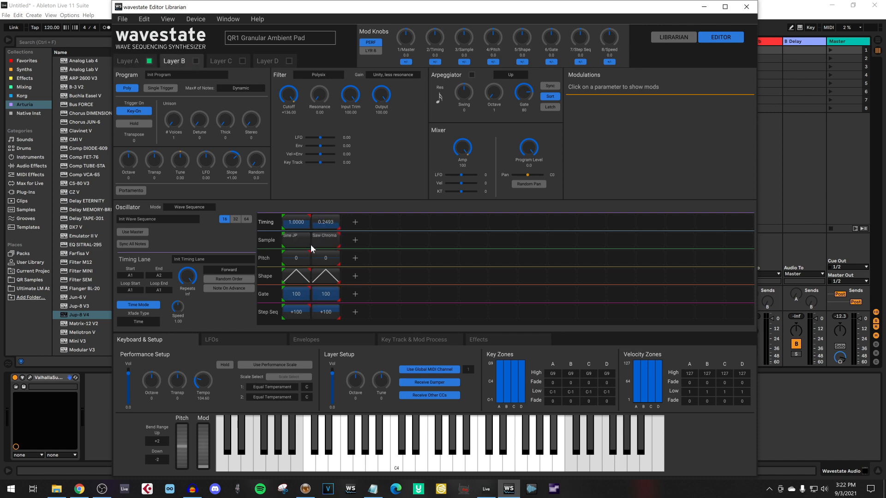
left_click(148, 62)
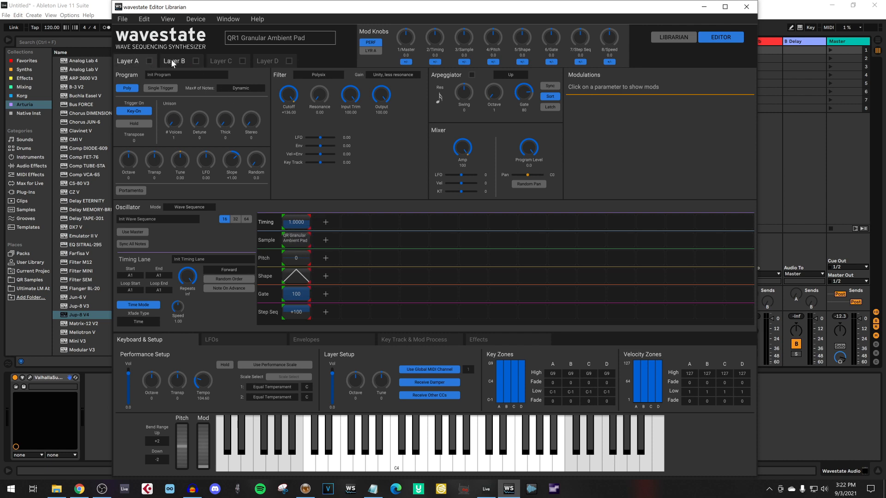
left_click(182, 62)
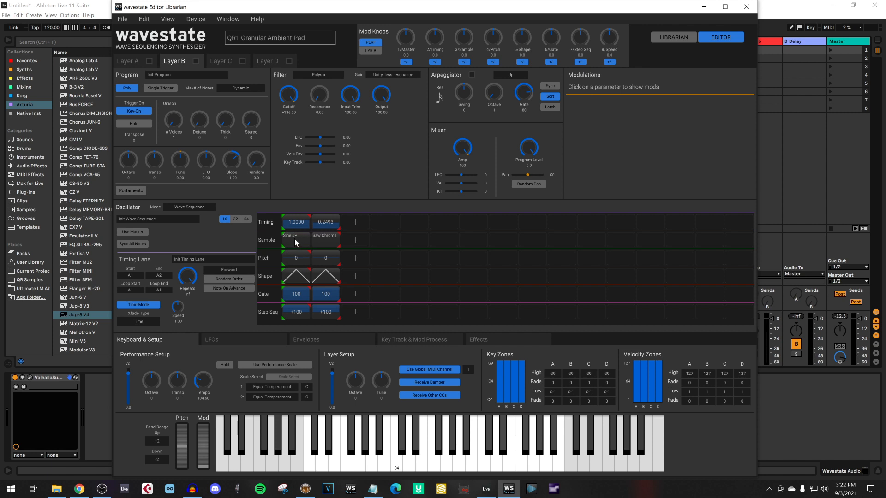
- Assign the user multisample QR Ambient Lead JP8 to the first sample step of Layer B
left_click(294, 239)
left_click(294, 239)
mouse_move(310, 369)
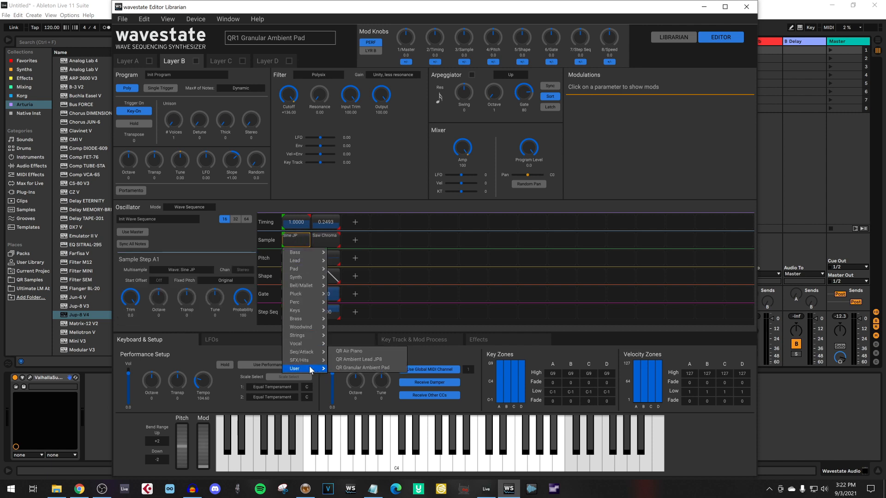
left_click(379, 362)
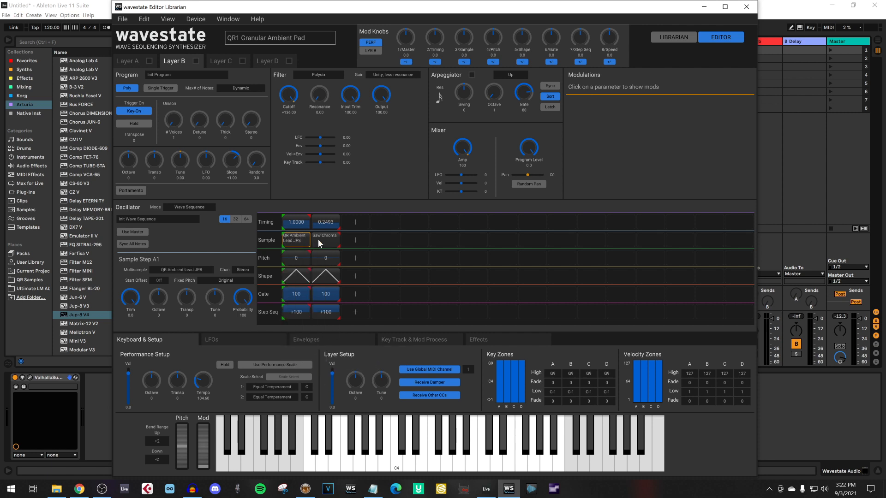
- Cut the second step from Layer B's Timing, Sample, Pitch, Shape, Gate and Step Seq lanes
left_click(328, 222)
right_click(329, 221)
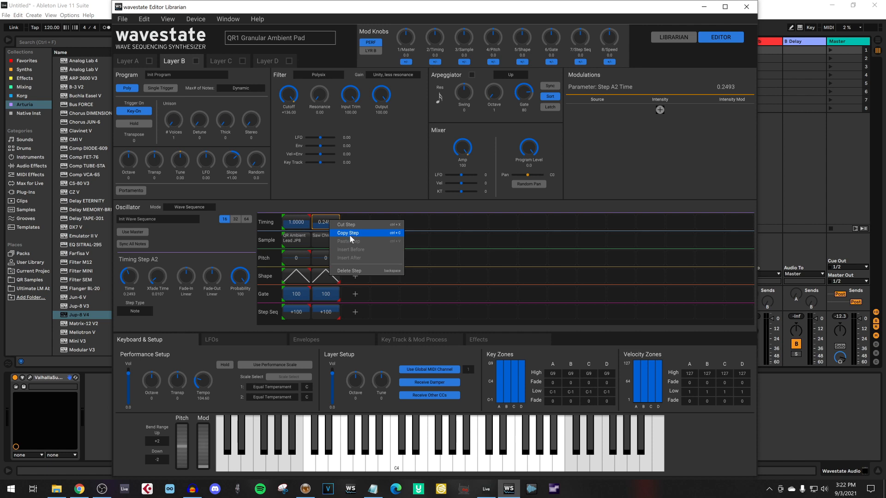
left_click(351, 224)
right_click(328, 236)
left_click(344, 240)
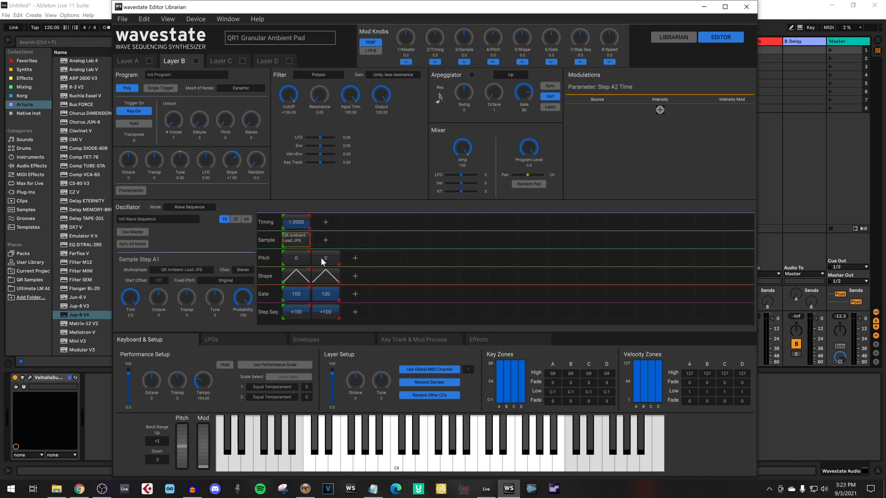
right_click(325, 256)
left_click(341, 208)
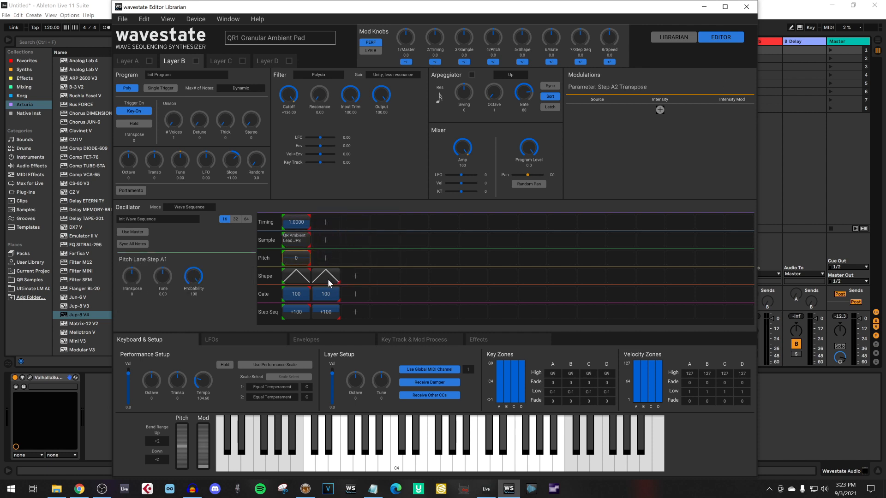
right_click(328, 279)
left_click(345, 228)
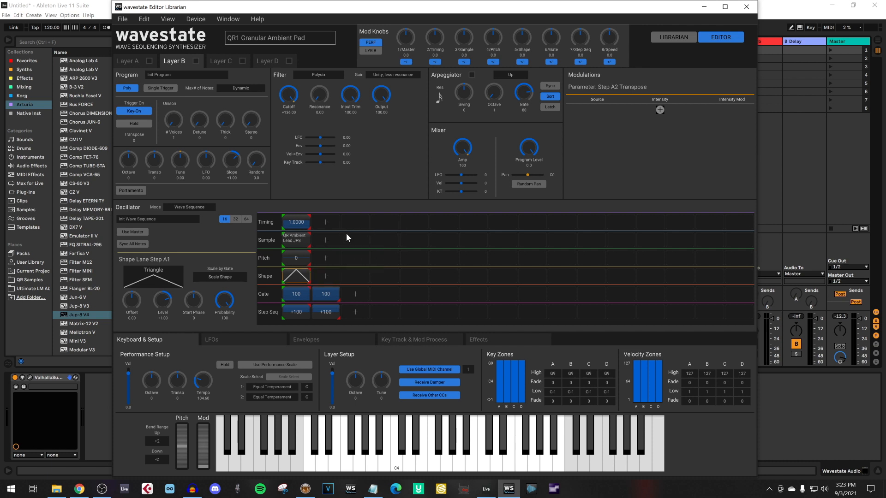
right_click(323, 298)
left_click(349, 245)
right_click(326, 312)
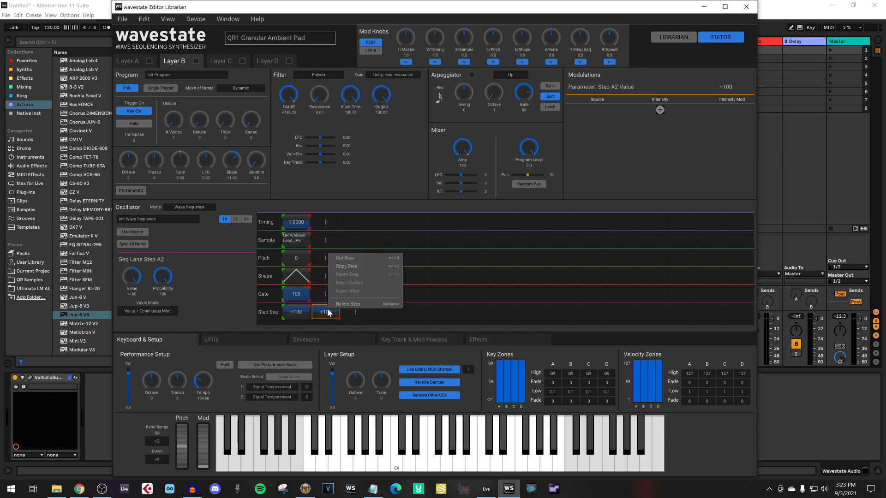
left_click(344, 259)
- Set the step type of Layer B's timing step A1 to Gate
left_click(291, 224)
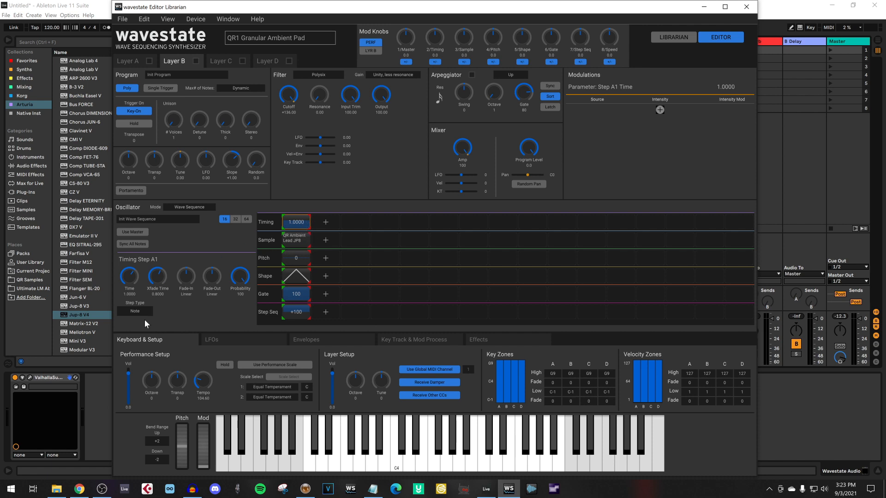
left_click(135, 311)
left_click(131, 338)
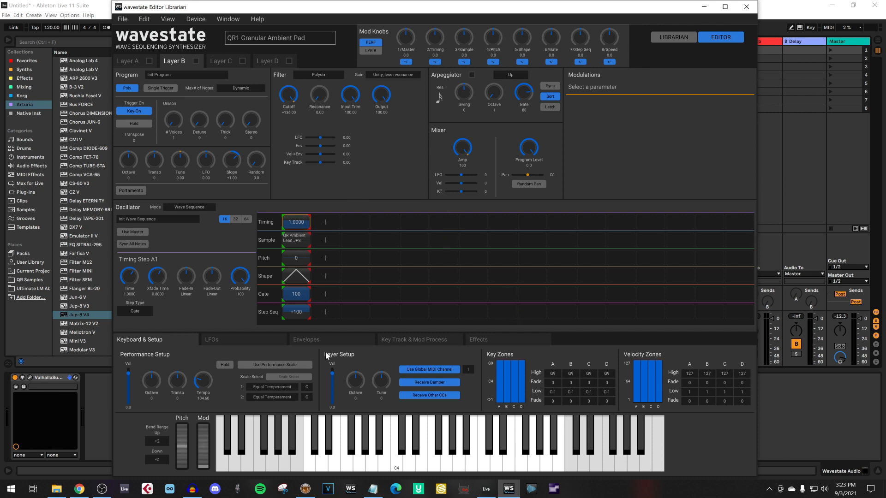
- Raise the attack of Layer B's amp envelope to 0.2920
left_click(307, 340)
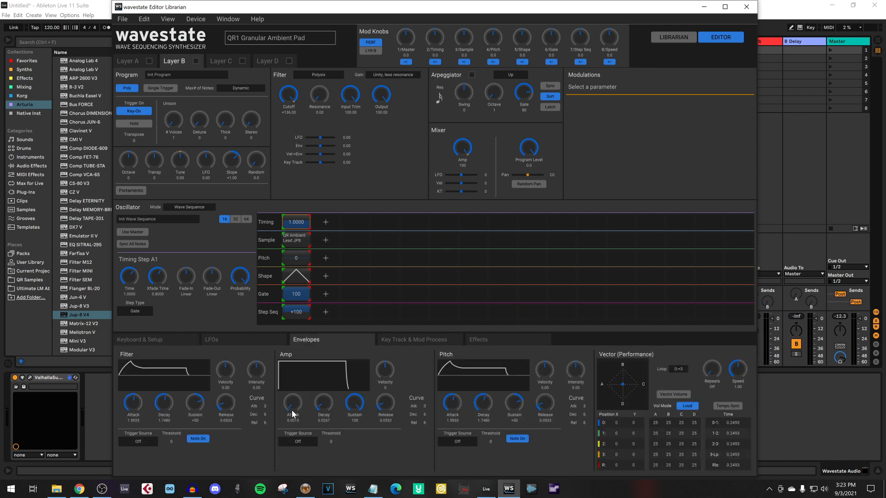
left_click_drag(292, 411, 284, 369)
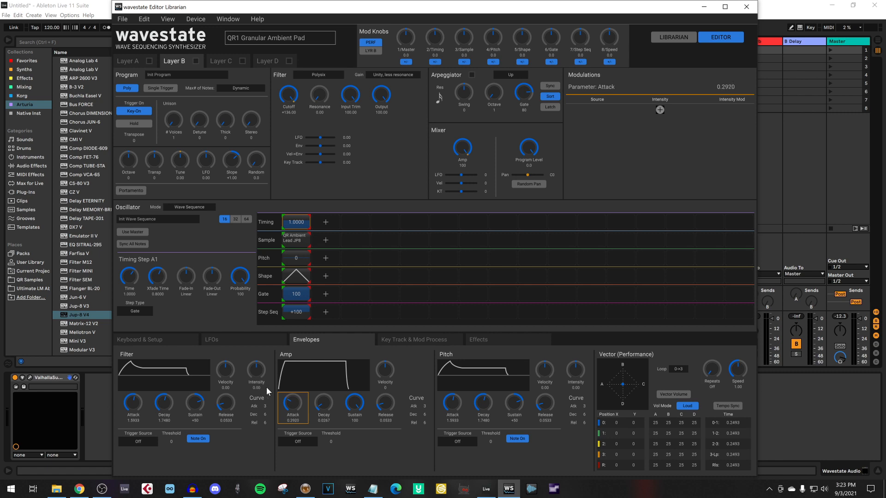
- Turn on Layer B and set its amp envelope to an attack of 1.3760 and a release of 2.1093
left_click_drag(287, 396, 291, 395)
left_click(196, 61)
left_click_drag(378, 411, 382, 372)
left_click_drag(378, 406, 378, 390)
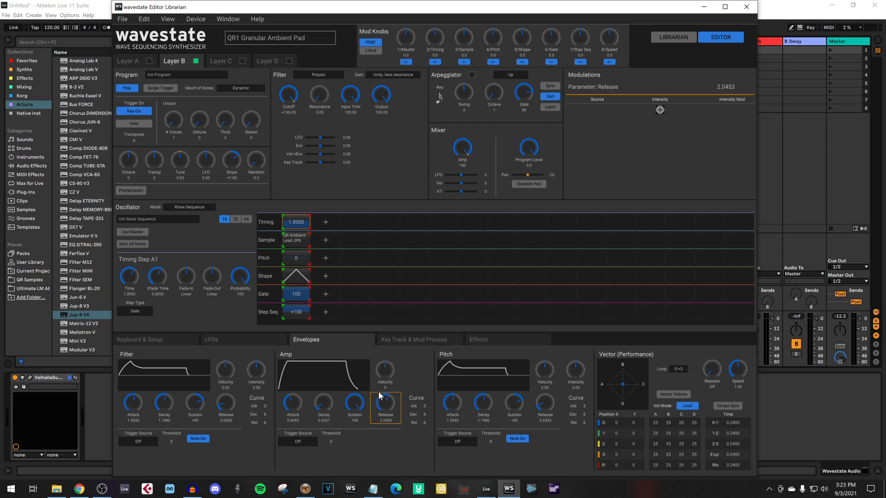
mouse_move(289, 405)
left_mouse_down()
mouse_move(286, 364)
mouse_move(287, 390)
left_mouse_up()
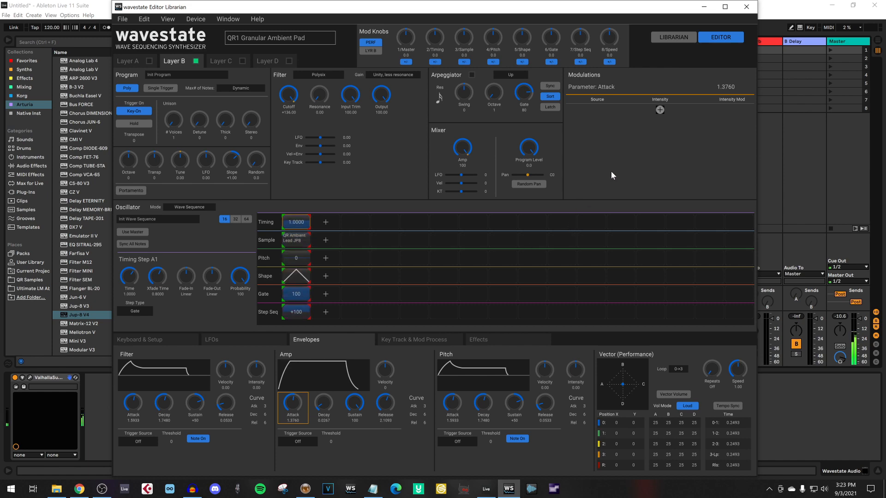
- Lower Layer B's mixer amp level to 54 and turn Layer A on to sound together with it
left_click_drag(404, 13, 473, 13)
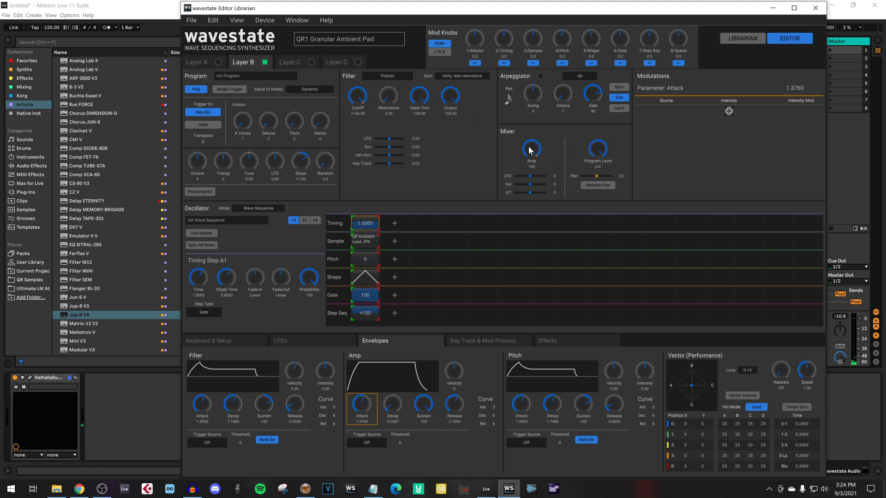
left_click_drag(531, 150, 543, 179)
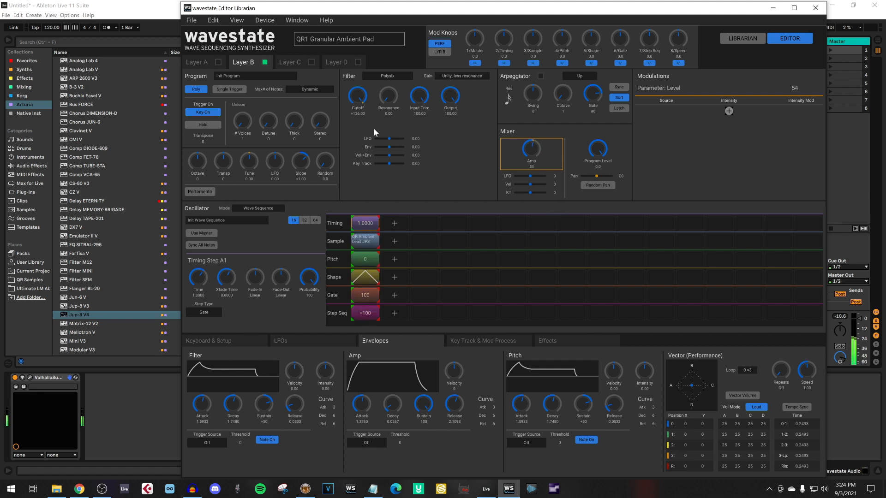
left_click(206, 62)
left_click(219, 62)
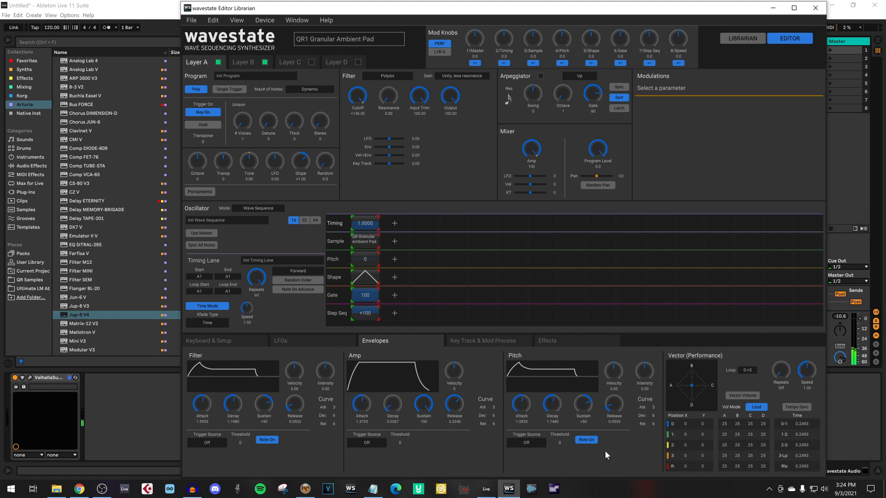
- Split the key zones, with Layer B's low key at A3 and Layer A's high key at G#3
left_click(505, 341)
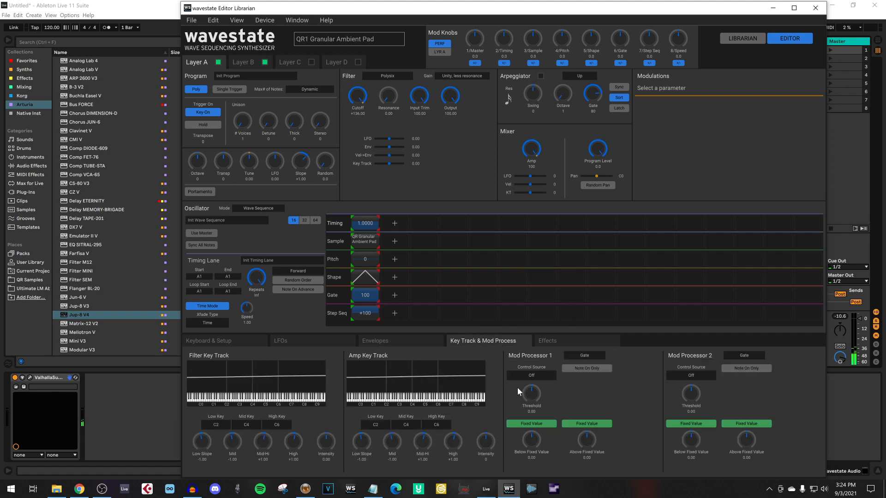
left_click(220, 340)
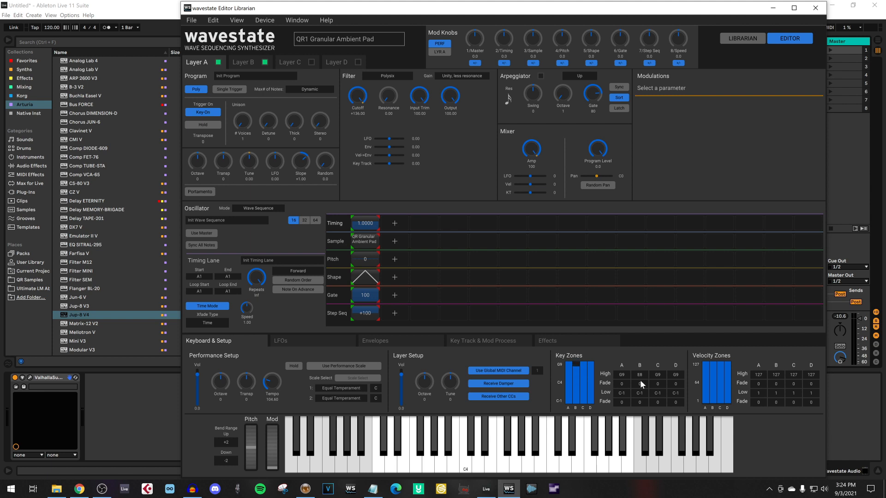
left_click_drag(644, 394, 646, 375)
left_click_drag(619, 374, 622, 395)
left_click_drag(624, 397, 625, 401)
left_click_drag(626, 399, 627, 401)
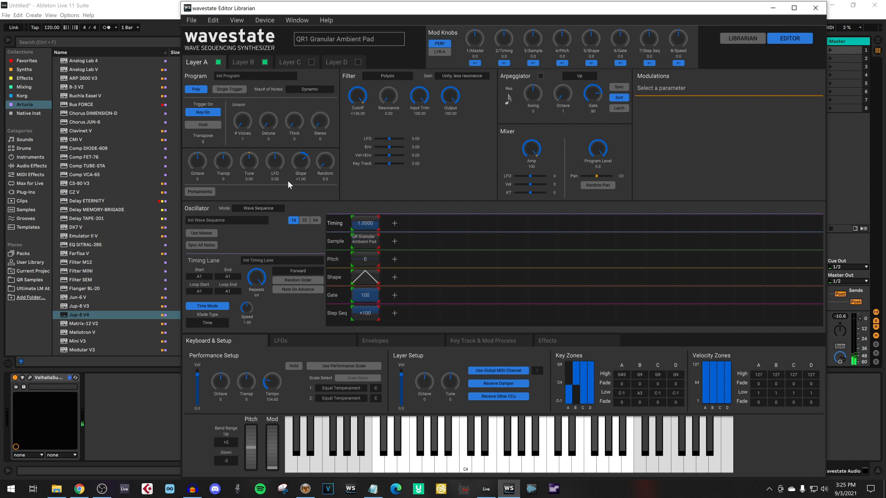
- Set Layer B's program octave to -1
left_click(198, 164)
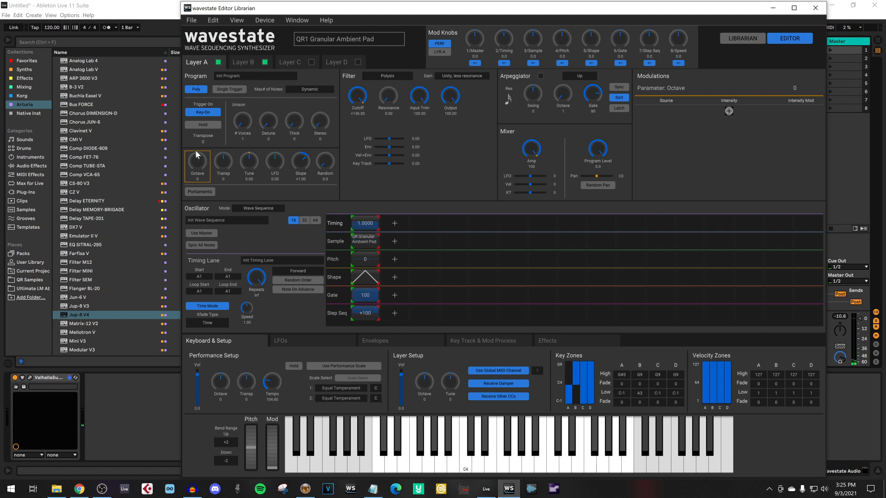
left_click(248, 63)
left_click_drag(198, 174, 194, 158)
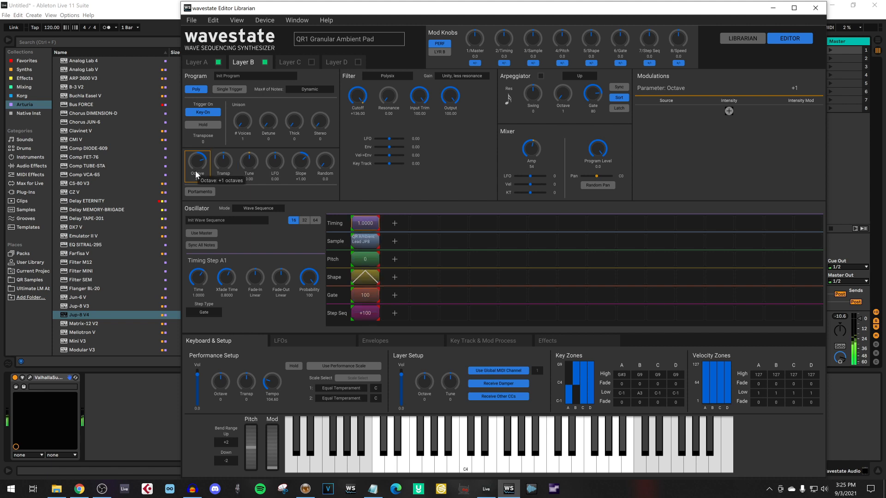
left_click_drag(192, 194, 201, 218)
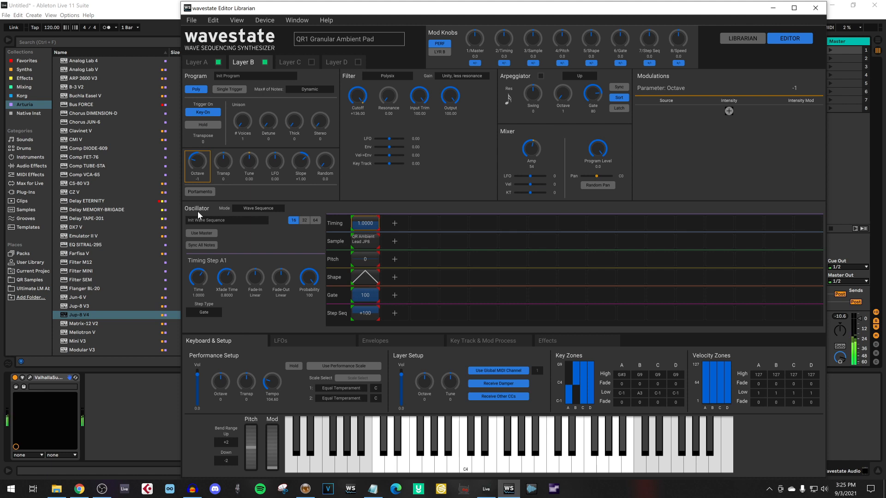
- Select the program octave setting of Layer A
left_click(203, 61)
left_click(192, 170)
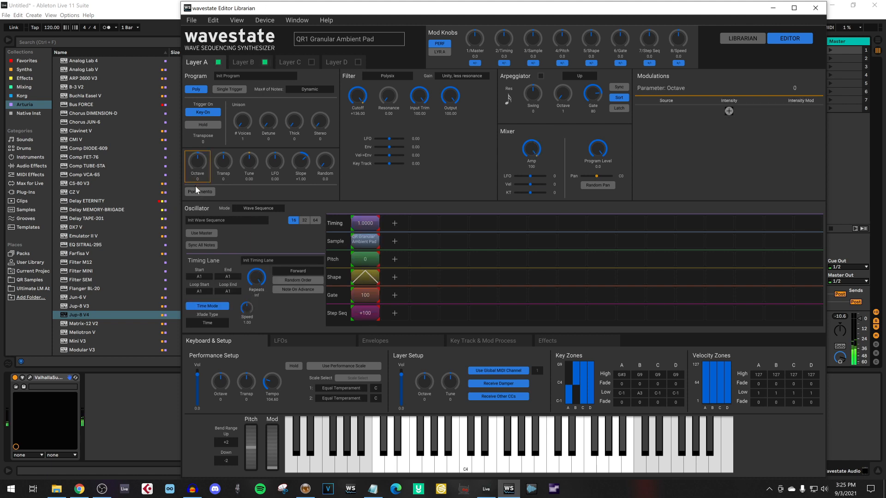